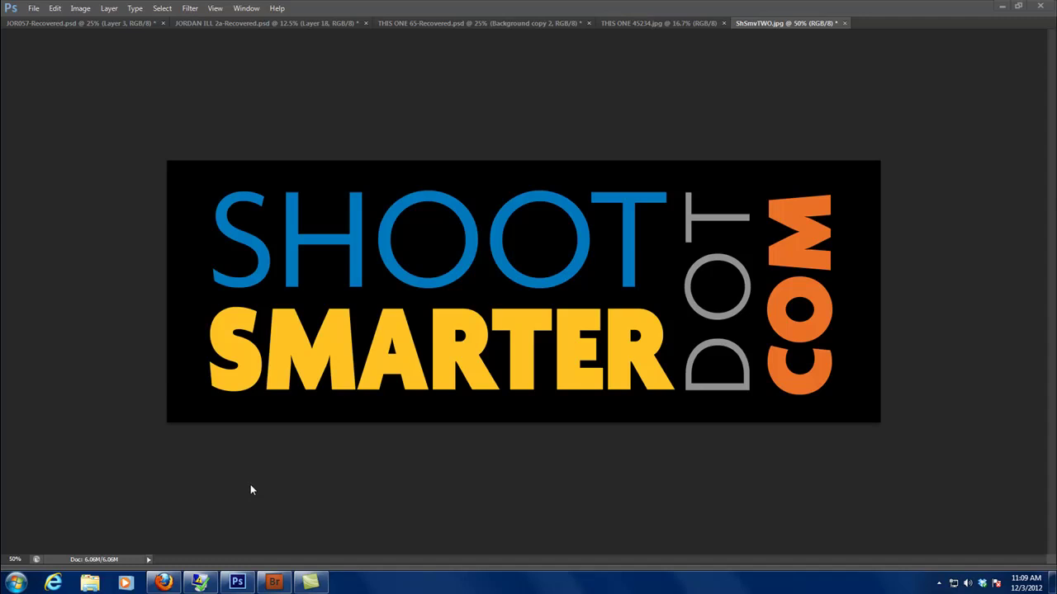
- Look at the Woody Walters Digital Photo Candy home page in Firefox and return to Photoshop
click(163, 584)
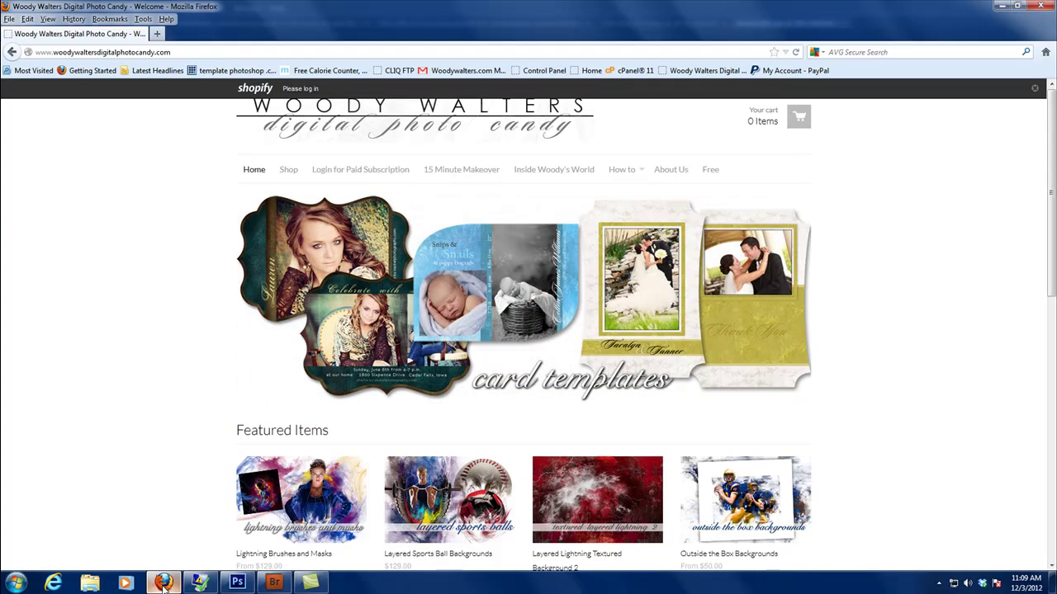
click(238, 583)
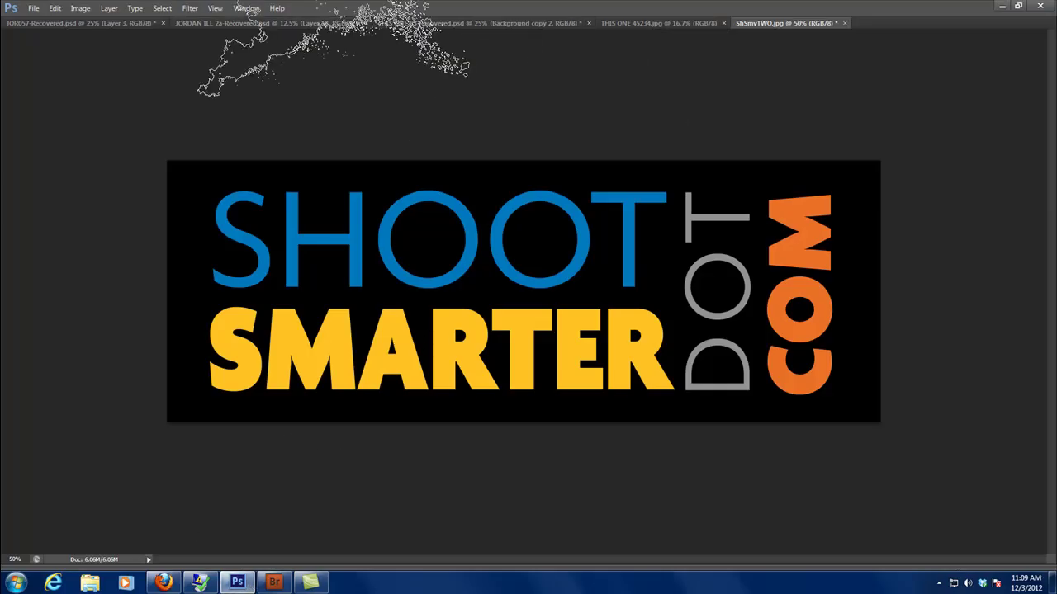
- In JORDAN ILL 2a-Recovered.psd, delete every layer above Background, from the Hue/Saturation layer down to Layer 1
click(324, 23)
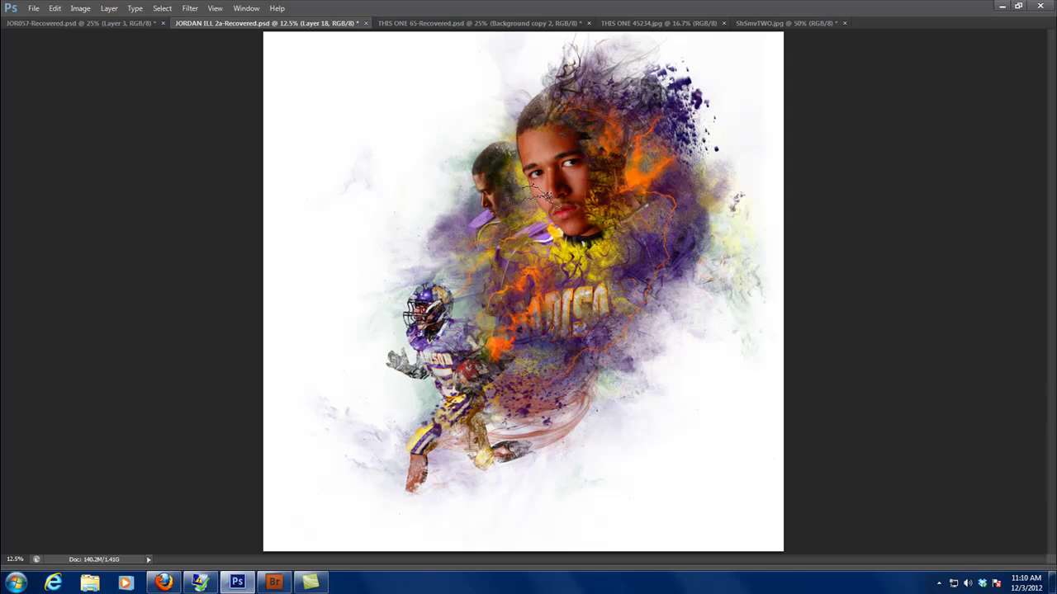
key(Tab)
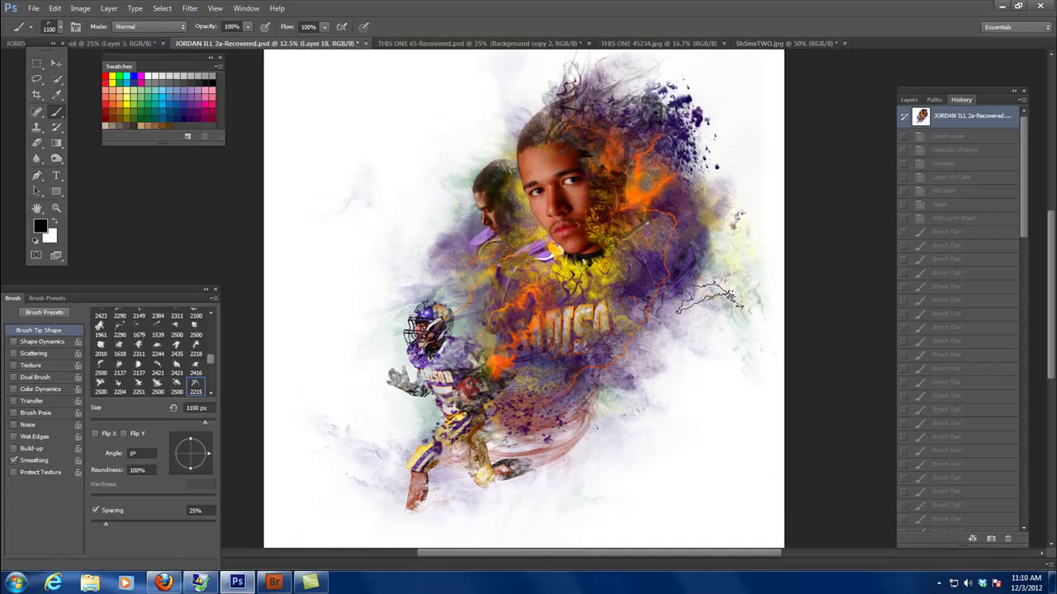
click(910, 100)
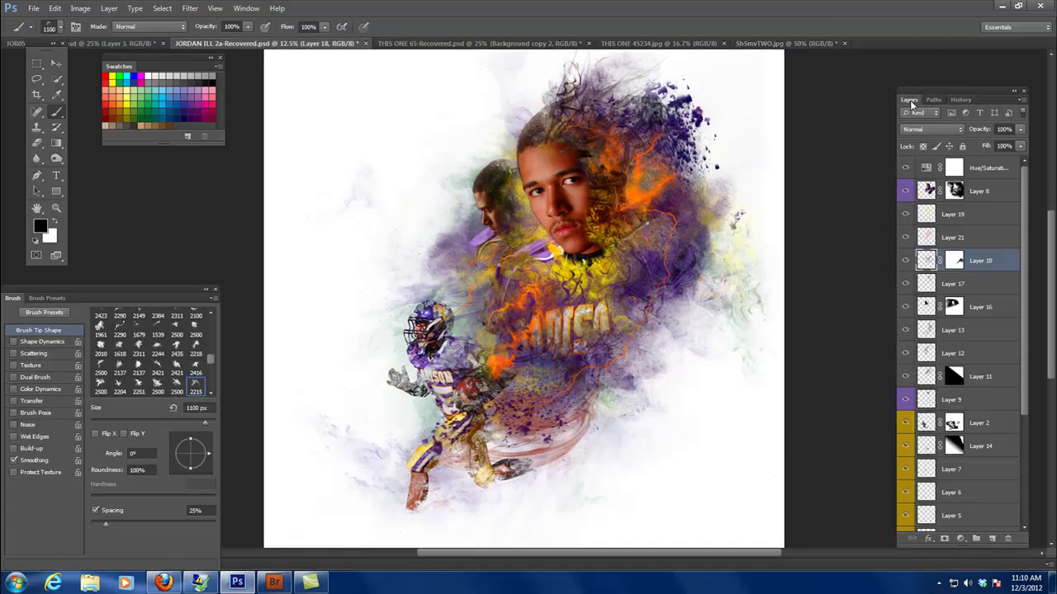
click(995, 170)
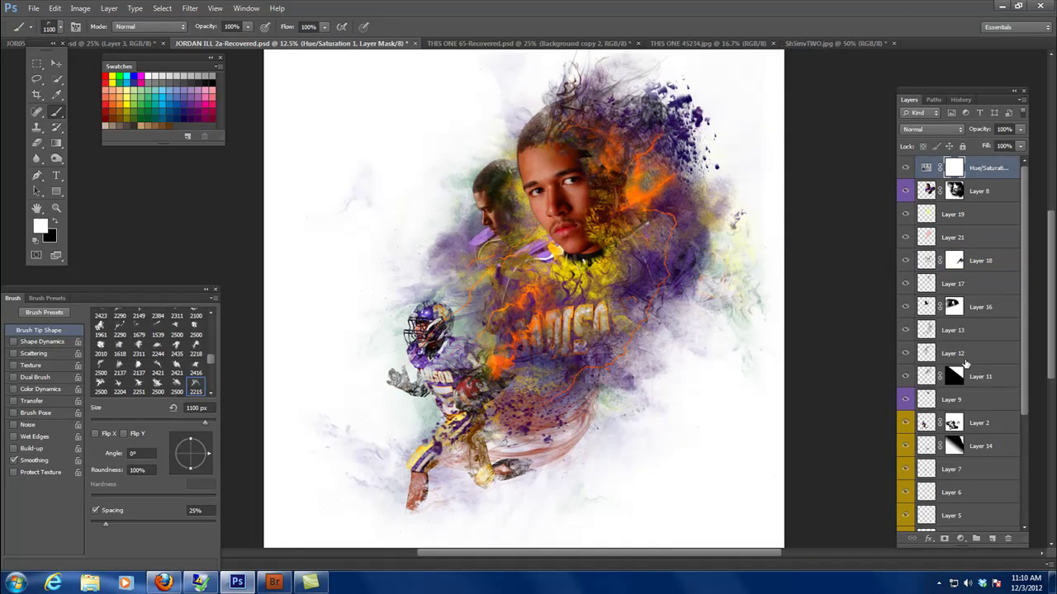
scroll(966, 363, down, 4)
scroll(968, 354, down, 3)
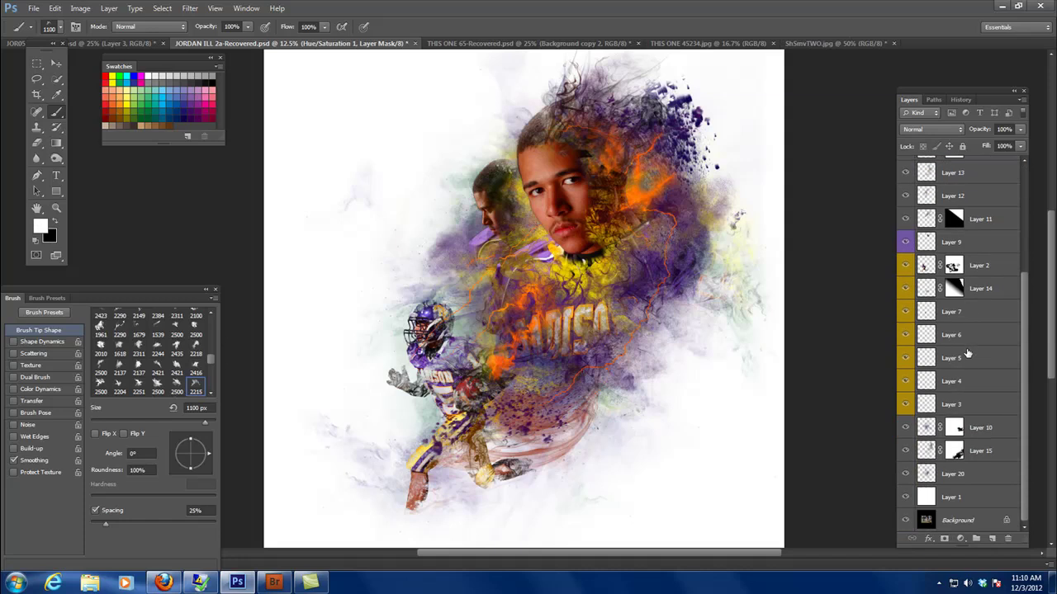
shift+click(985, 498)
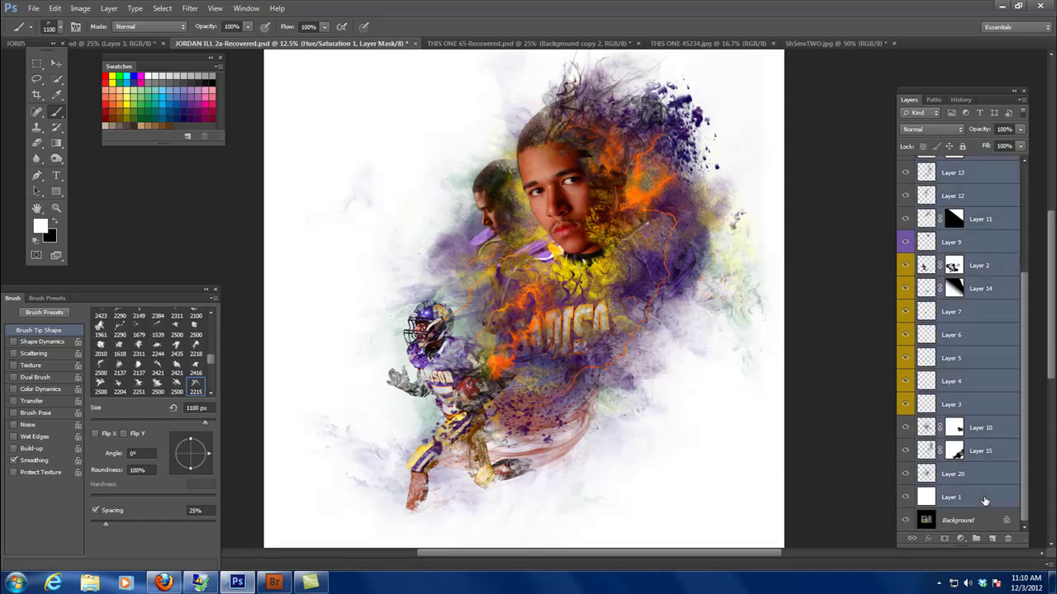
drag(998, 500, 1007, 541)
drag(1007, 541, 1010, 538)
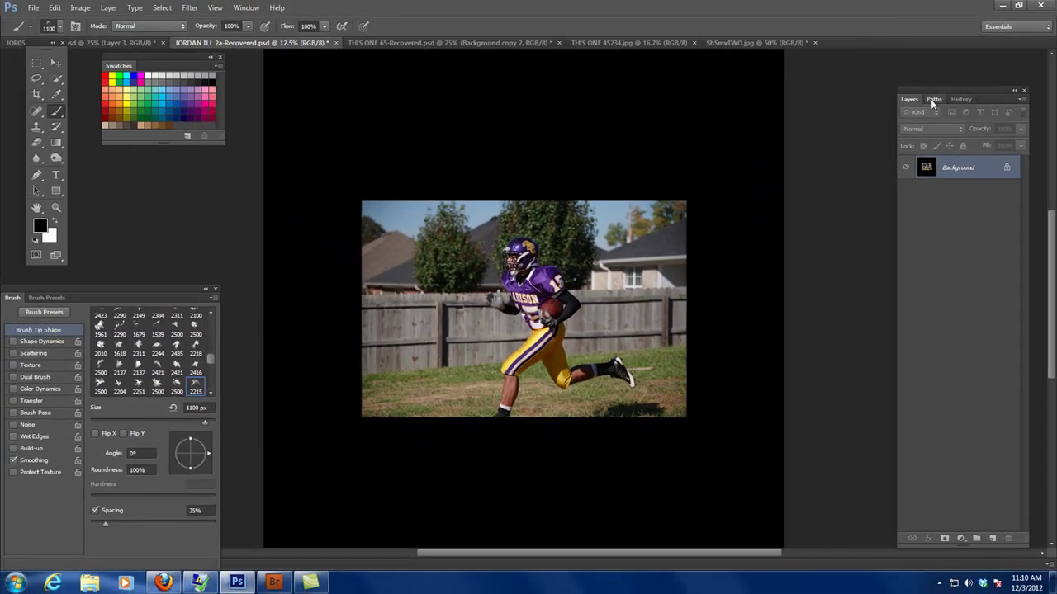
- Load the "run" path as a new anti-aliased selection with a 1-pixel feather around the football player
click(932, 99)
click(974, 124)
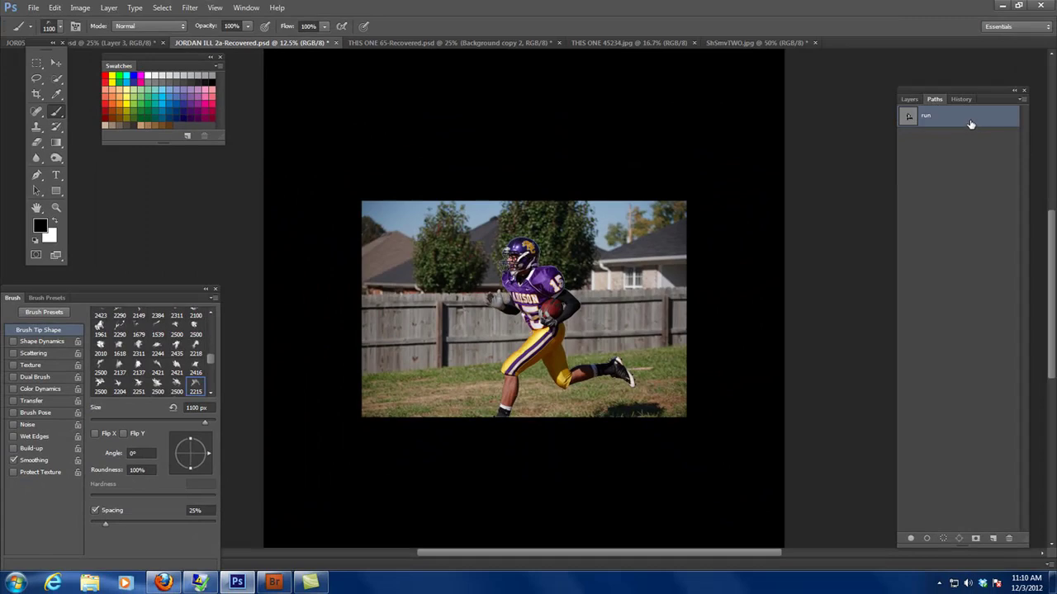
click(1021, 100)
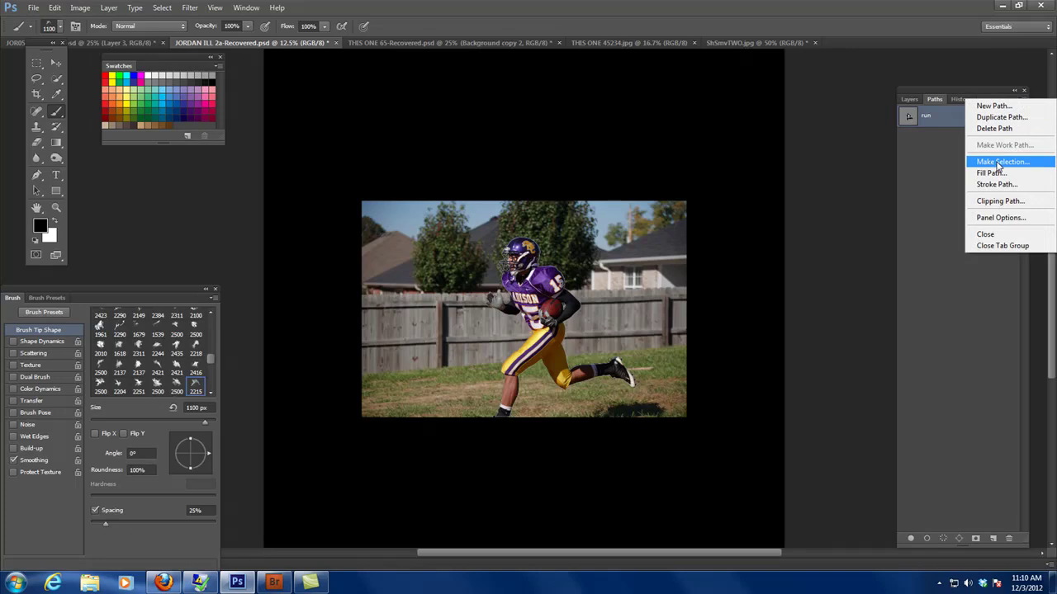
click(997, 165)
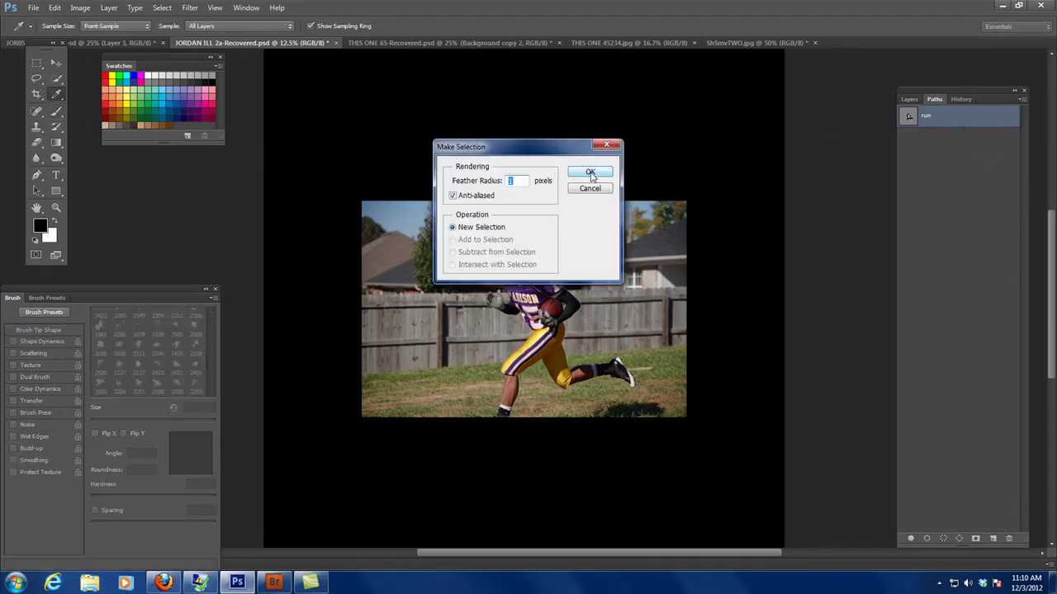
click(590, 174)
key(b)
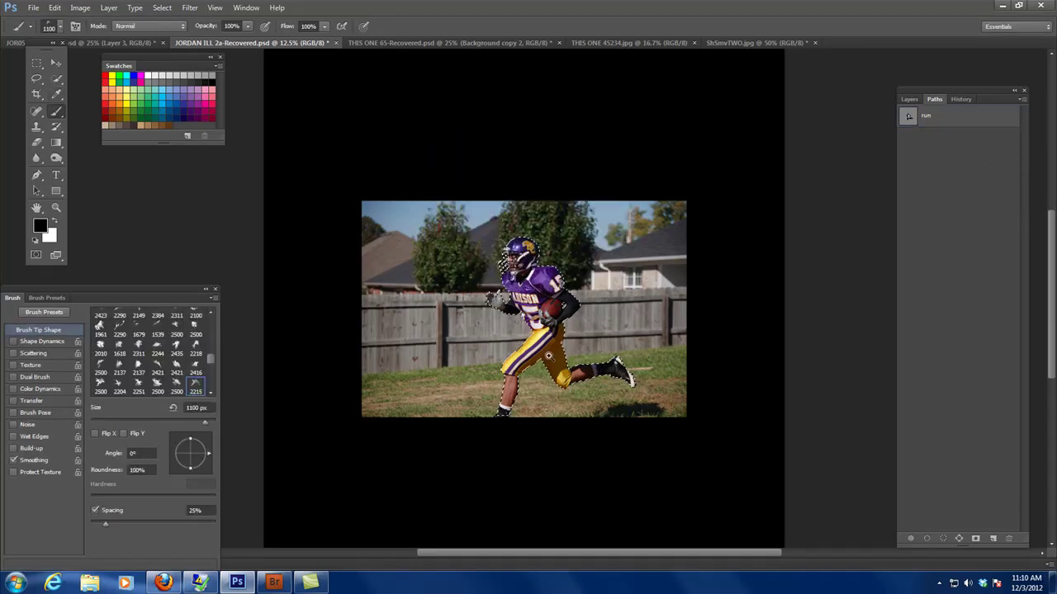
key(ctrl+plus)
scroll(547, 355, up, 1)
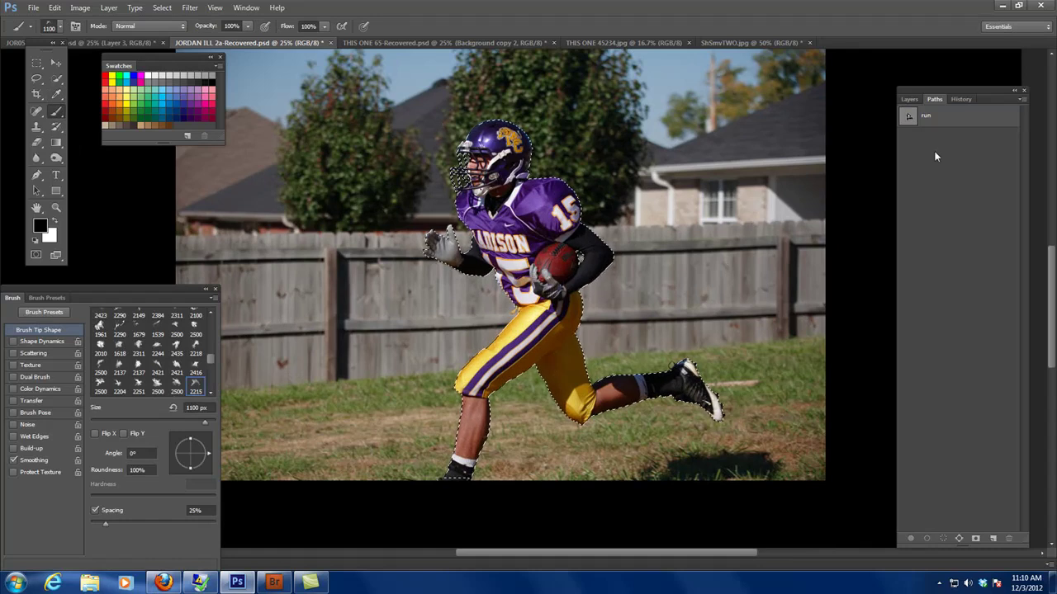
- Contract the selection around the football player by 1 pixel
click(909, 99)
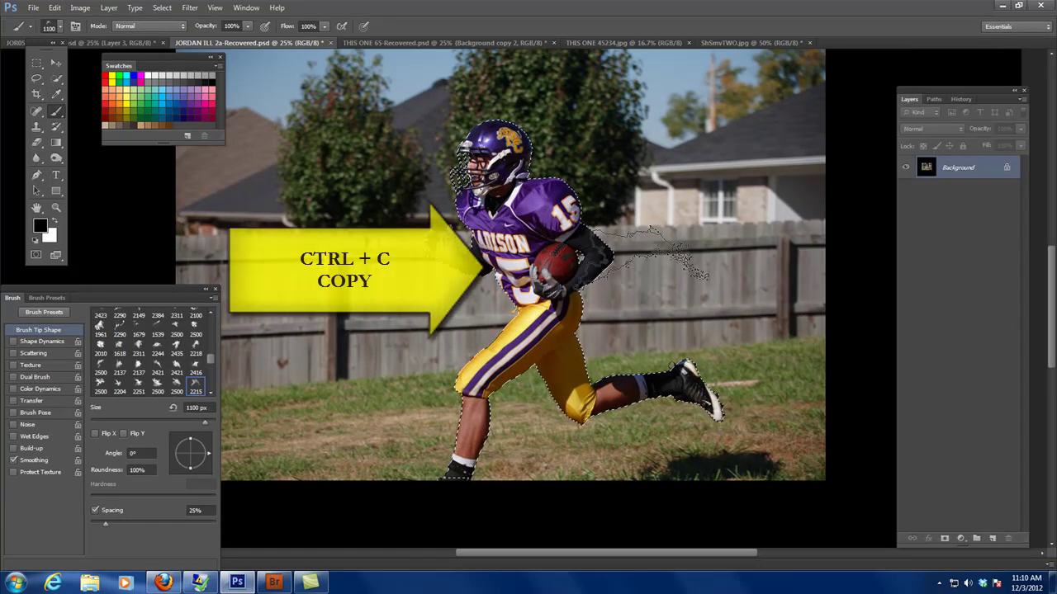
click(162, 8)
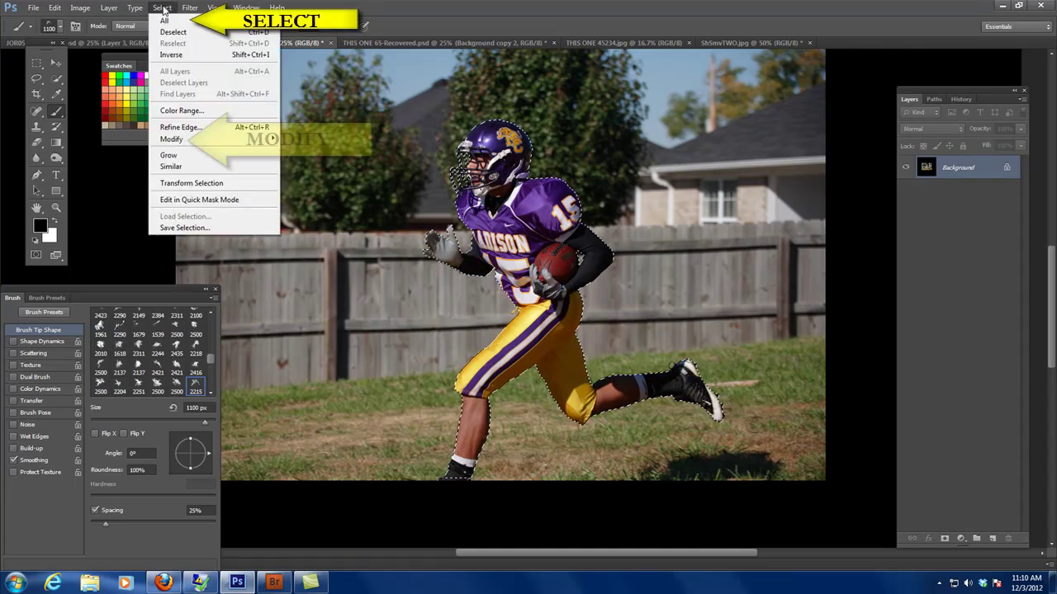
mouse_move(177, 139)
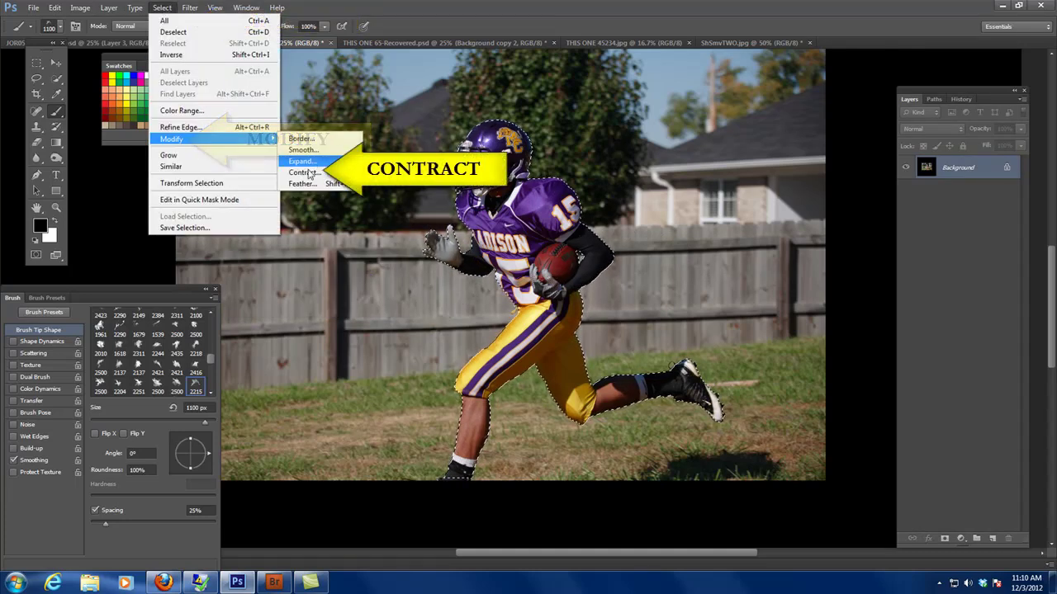
click(308, 176)
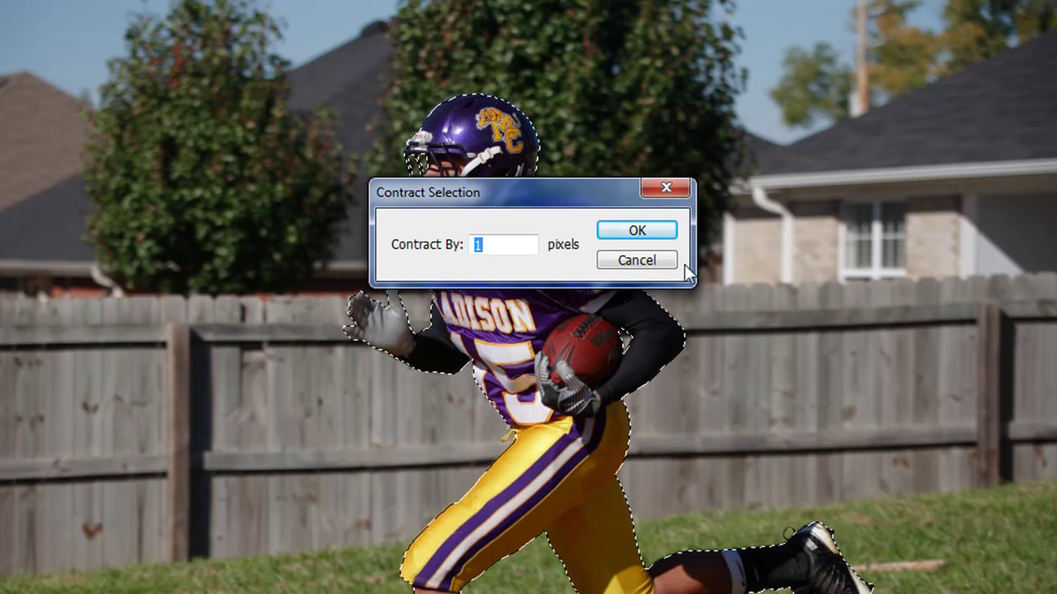
click(634, 233)
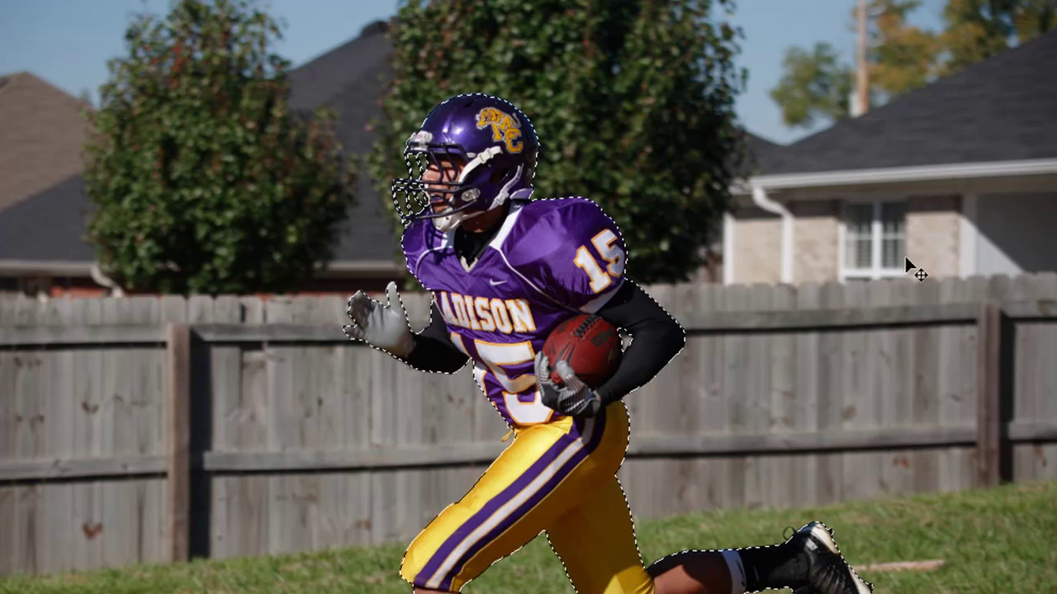
- Try to move the selected player, undo the move and clear the selection
mouse_move(859, 247)
mouse_down()
mouse_move(743, 217)
mouse_move(628, 207)
mouse_up()
key(ctrl+z)
key(ctrl+d)
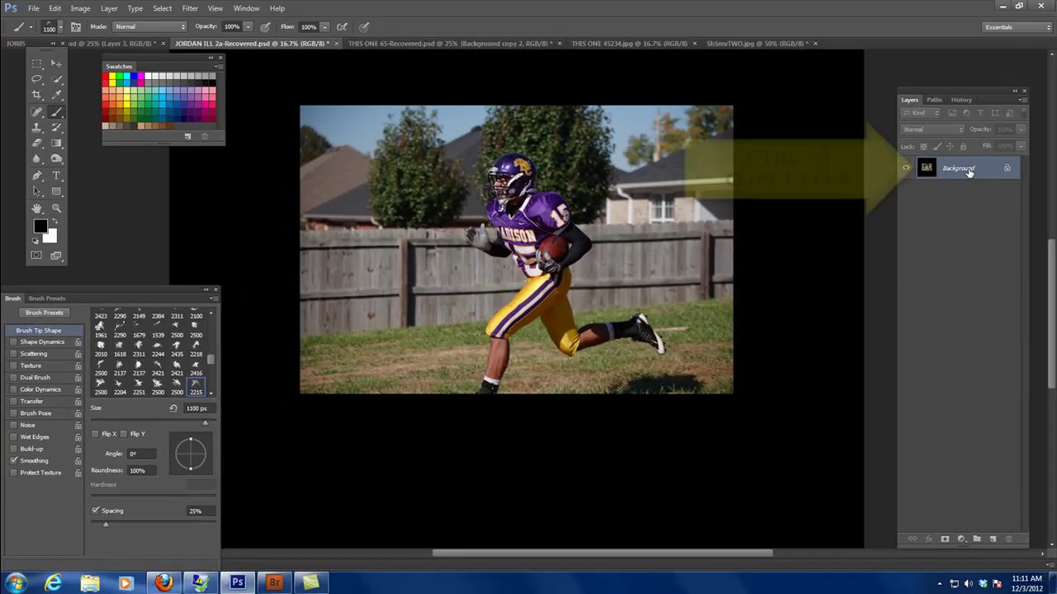
- Duplicate the Background layer and fill the copy with white
key(ctrl+j)
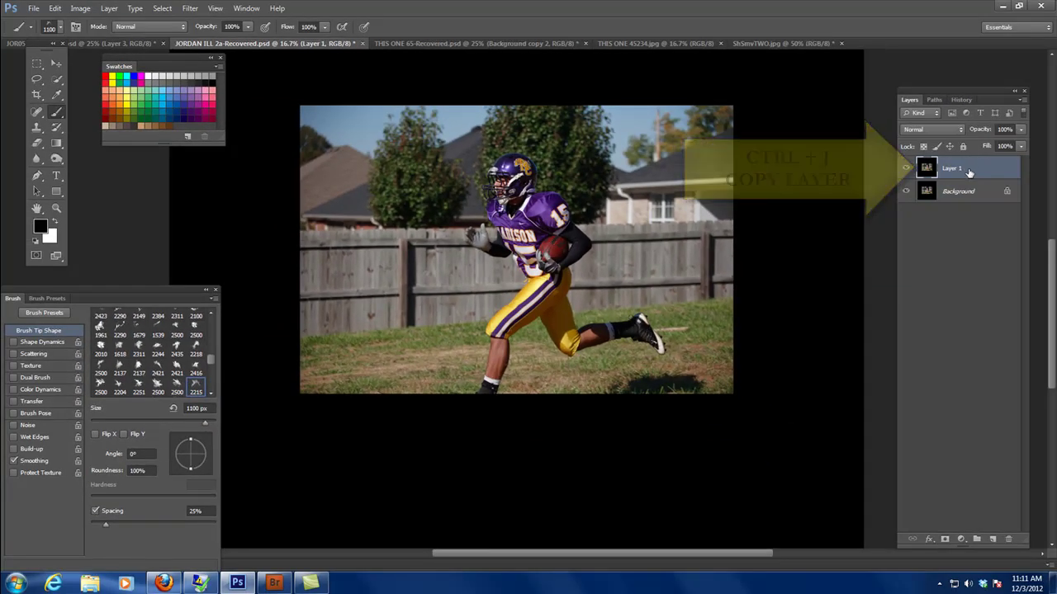
key(x)
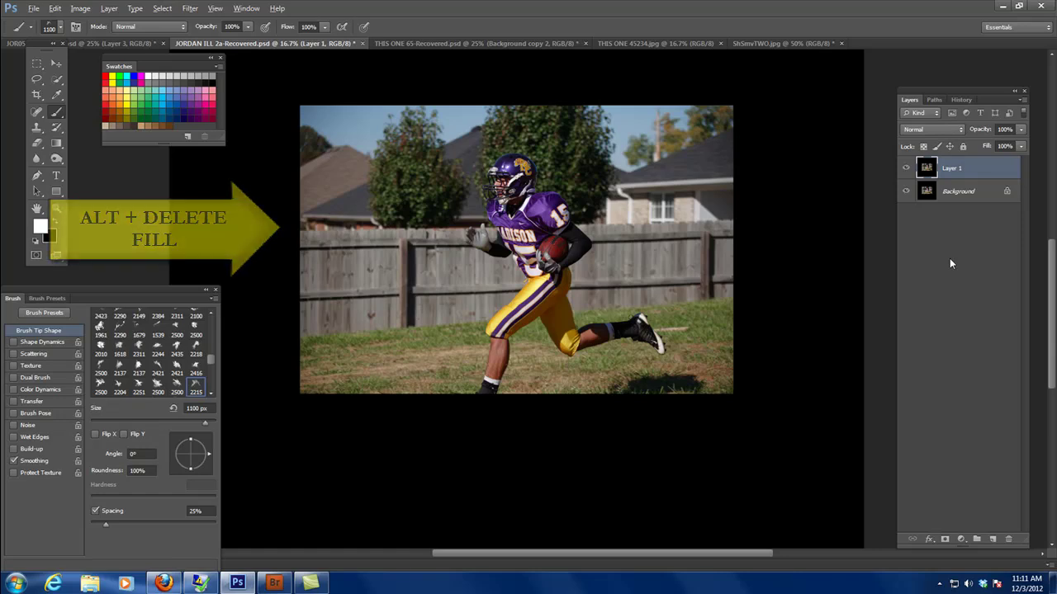
key(alt+Delete)
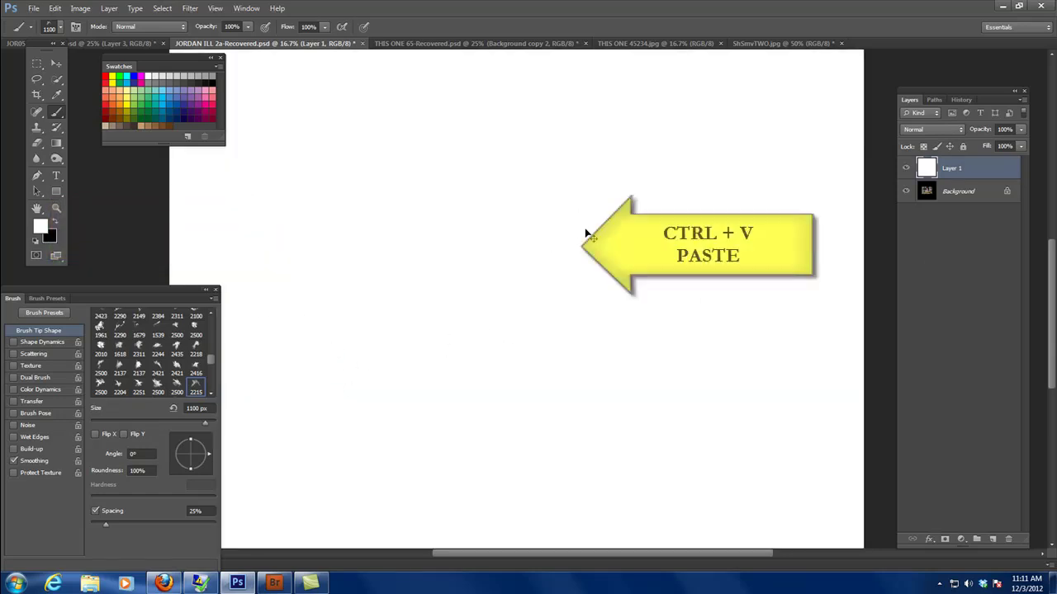
- Paste the player cutout onto its own layer above the white one and add a layer mask to it
key(ctrl+v)
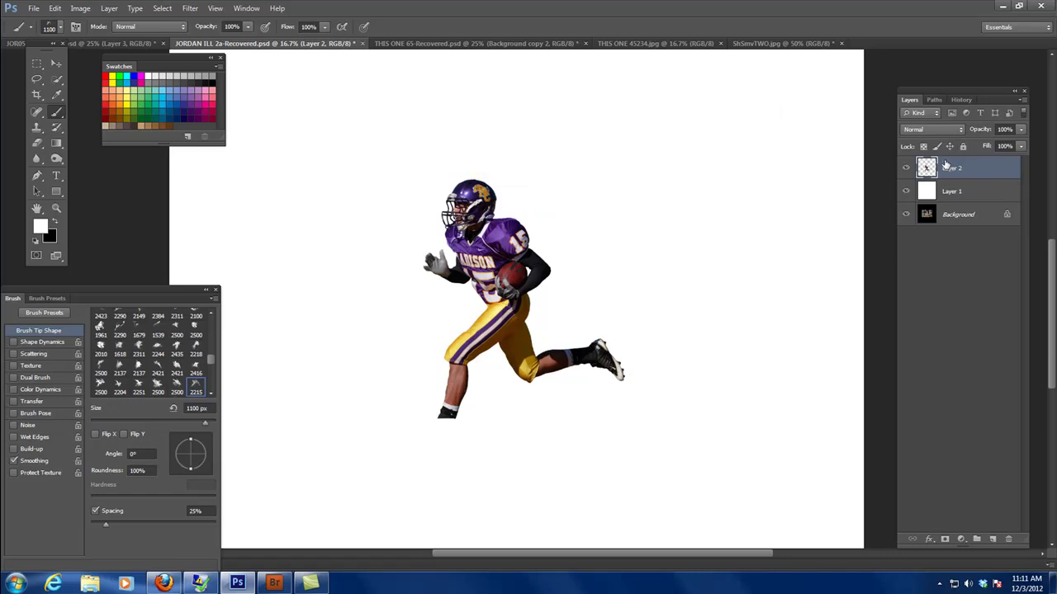
click(945, 540)
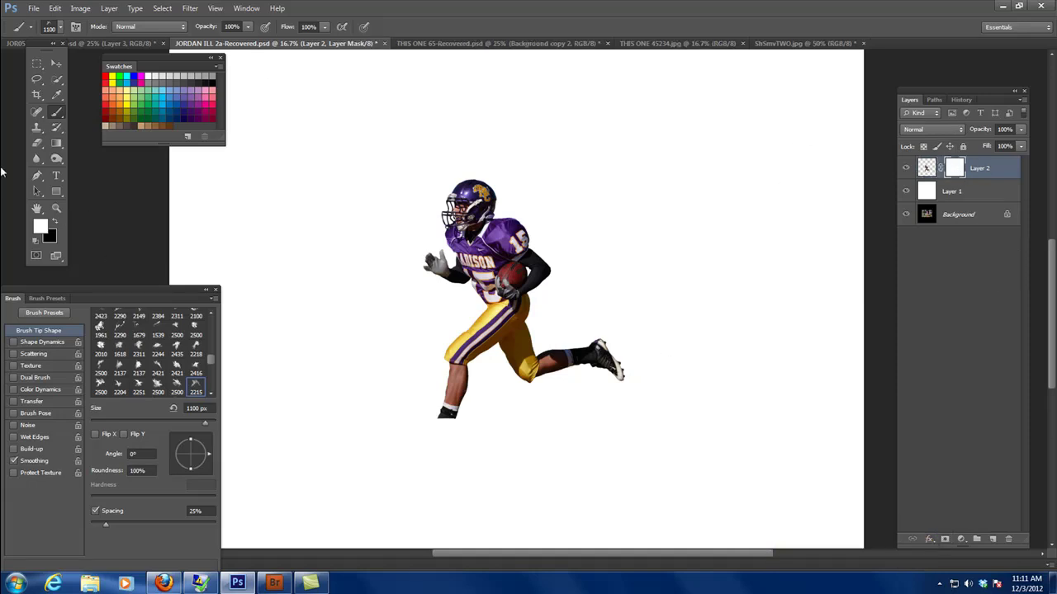
- Make black the foreground color and choose the soft round brush with a size of 504 px and 0% hardness
click(53, 224)
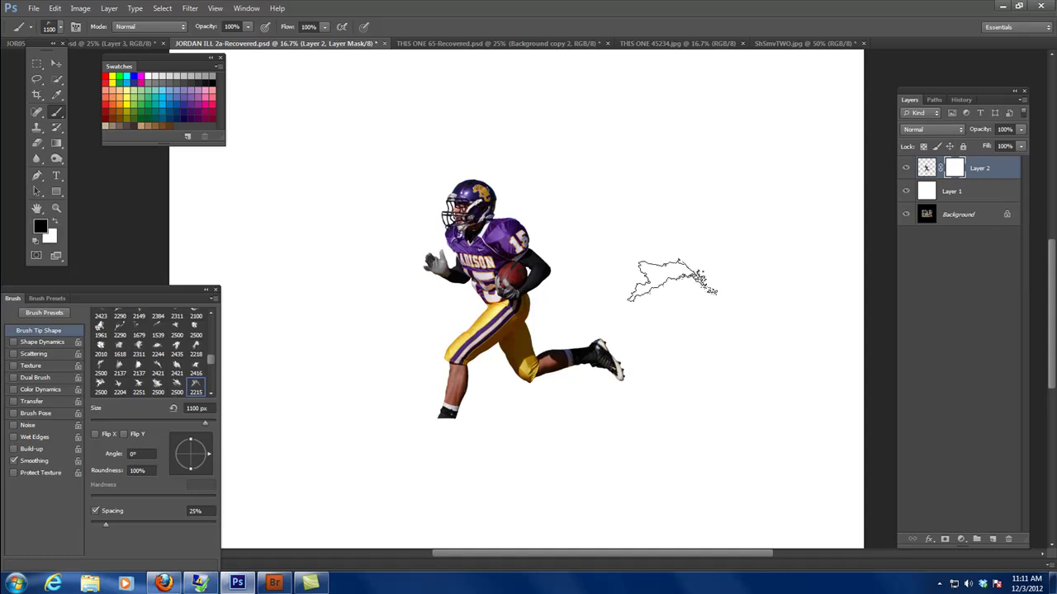
right_click(672, 281)
drag(804, 469, 805, 356)
click(702, 373)
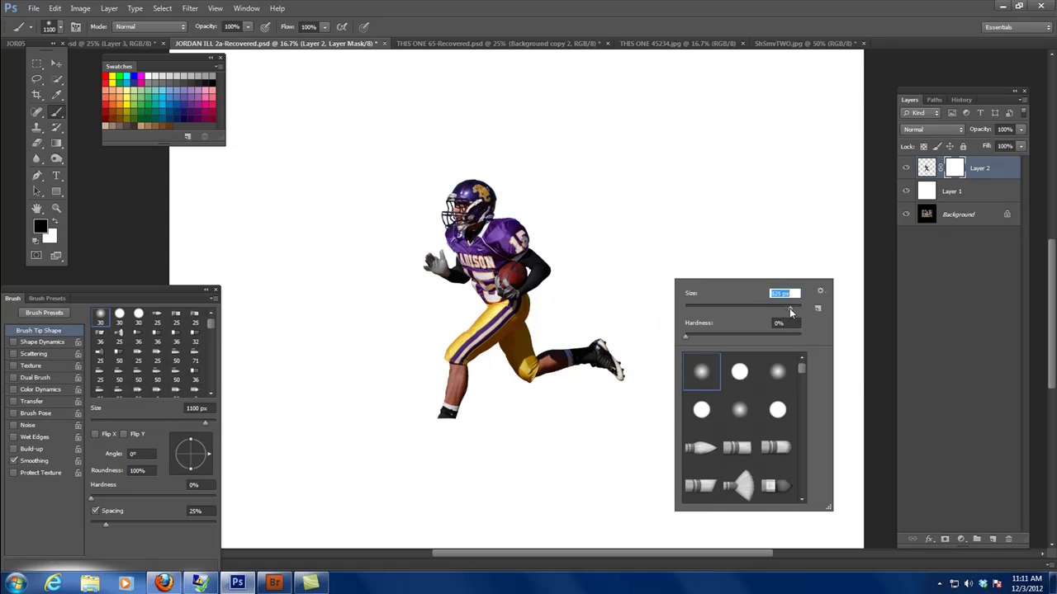
drag(790, 307, 788, 308)
key(Return)
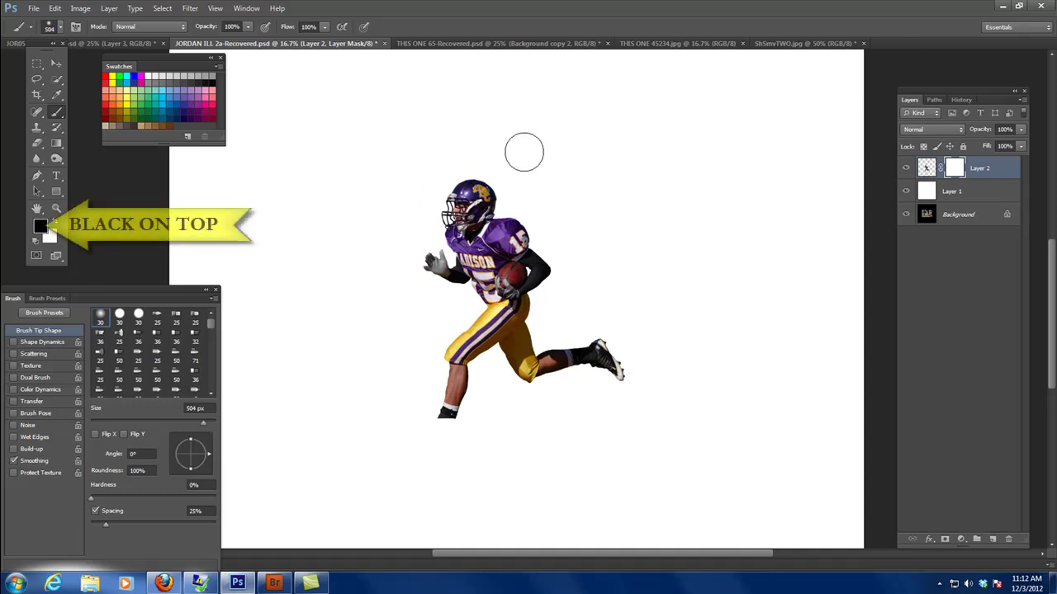
- Hide part of the player's torso by painting black on the layer mask, and restore it by painting white
click(487, 260)
click(487, 260)
key(x)
mouse_move(438, 257)
mouse_down()
mouse_move(479, 249)
mouse_move(495, 260)
mouse_move(502, 230)
mouse_up()
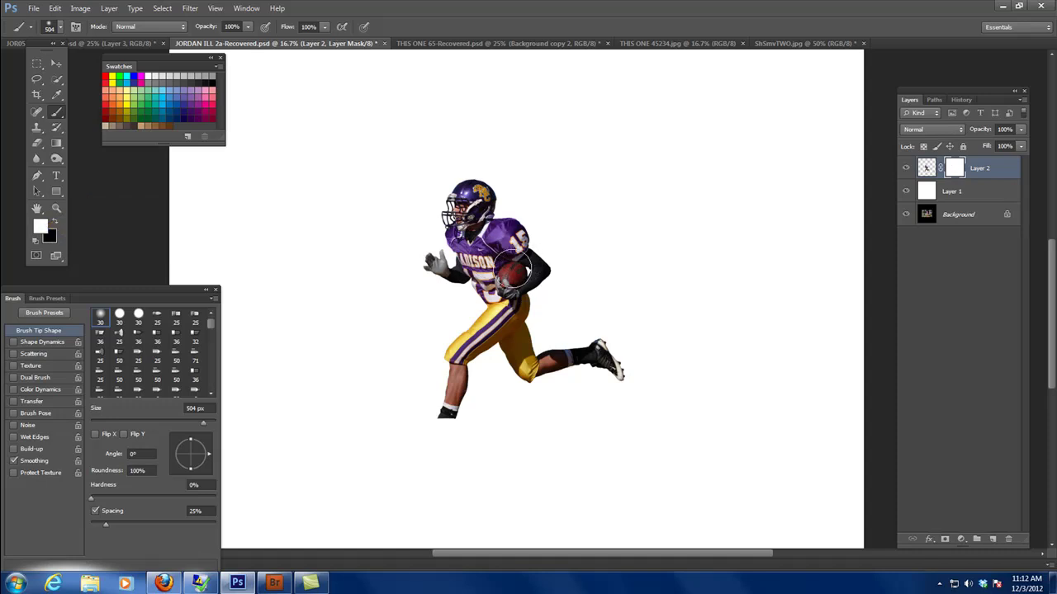
- Paint black over the layer mask until the whole player is hidden
key(x)
mouse_move(489, 186)
mouse_down()
mouse_move(395, 225)
mouse_move(526, 148)
mouse_move(440, 194)
mouse_move(499, 182)
mouse_move(466, 200)
mouse_move(433, 252)
mouse_move(483, 231)
mouse_move(494, 201)
mouse_move(505, 201)
mouse_move(507, 234)
mouse_move(484, 309)
mouse_move(538, 227)
mouse_move(547, 243)
mouse_move(531, 282)
mouse_move(448, 300)
mouse_move(483, 239)
mouse_move(522, 271)
mouse_move(494, 333)
mouse_move(507, 323)
mouse_move(463, 359)
mouse_move(472, 336)
mouse_move(451, 363)
mouse_move(466, 351)
mouse_move(455, 417)
mouse_move(462, 382)
mouse_move(434, 431)
mouse_move(487, 328)
mouse_move(518, 332)
mouse_move(515, 360)
mouse_move(587, 342)
mouse_move(625, 351)
mouse_move(527, 379)
mouse_move(589, 350)
mouse_move(646, 381)
mouse_move(604, 335)
mouse_up()
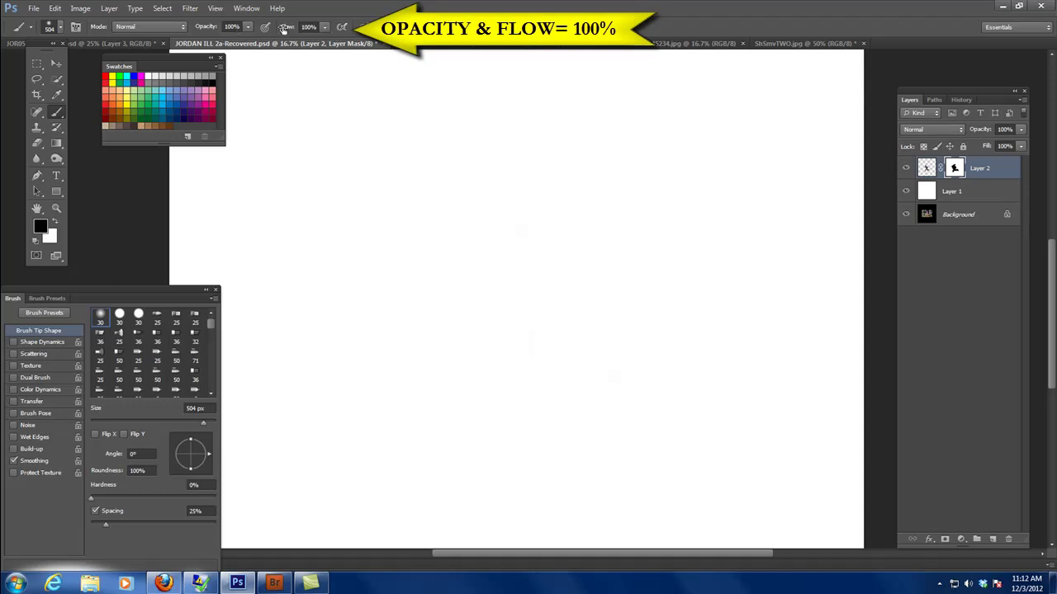
- With white as the foreground color, choose a 2500 px splatter-style brush and rotate its tip to an angle of -61°
click(55, 222)
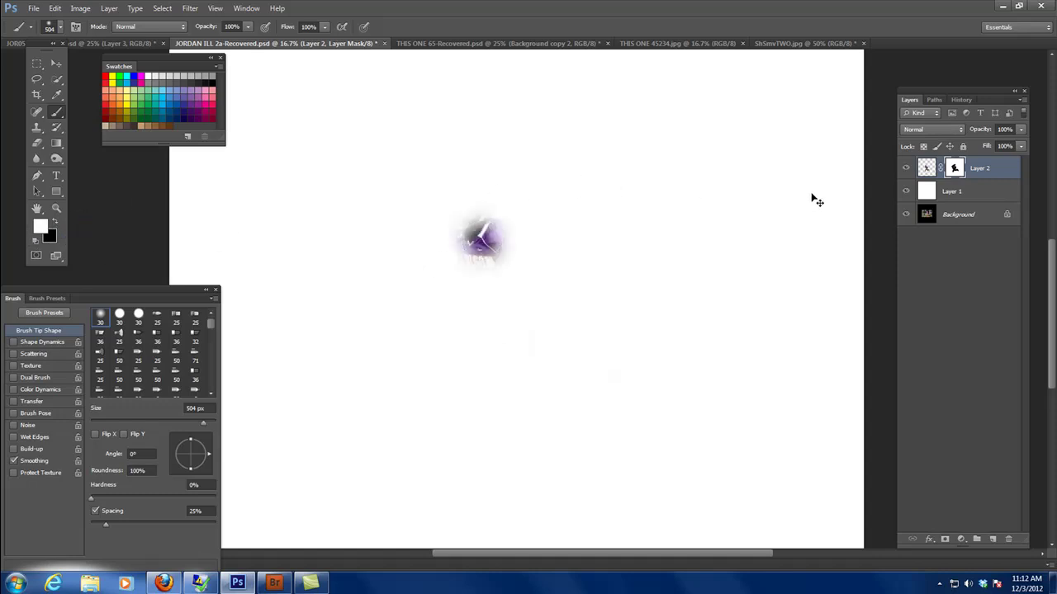
right_click(603, 181)
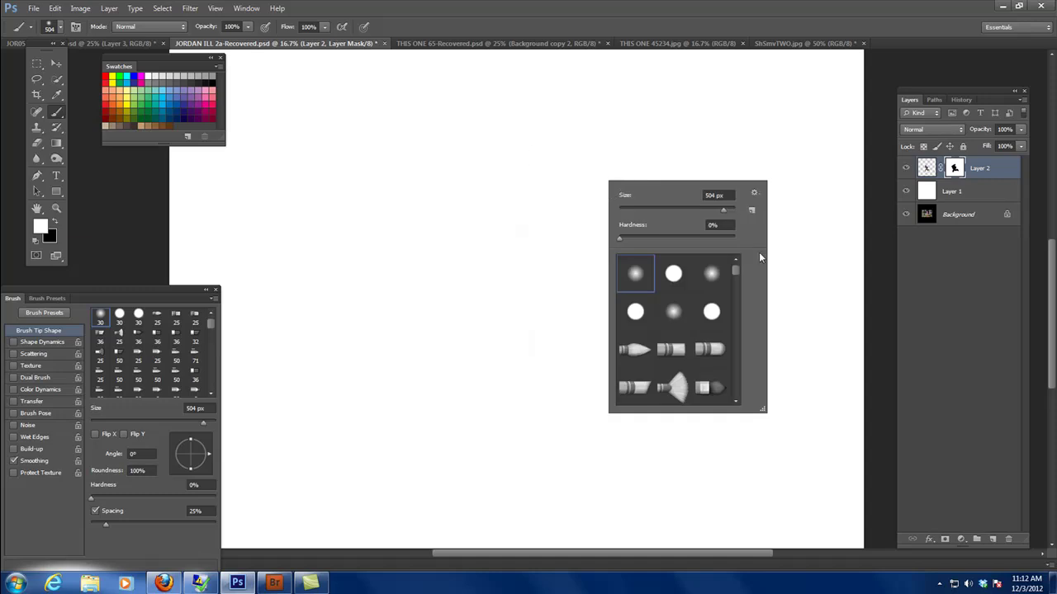
drag(734, 272, 734, 300)
click(712, 289)
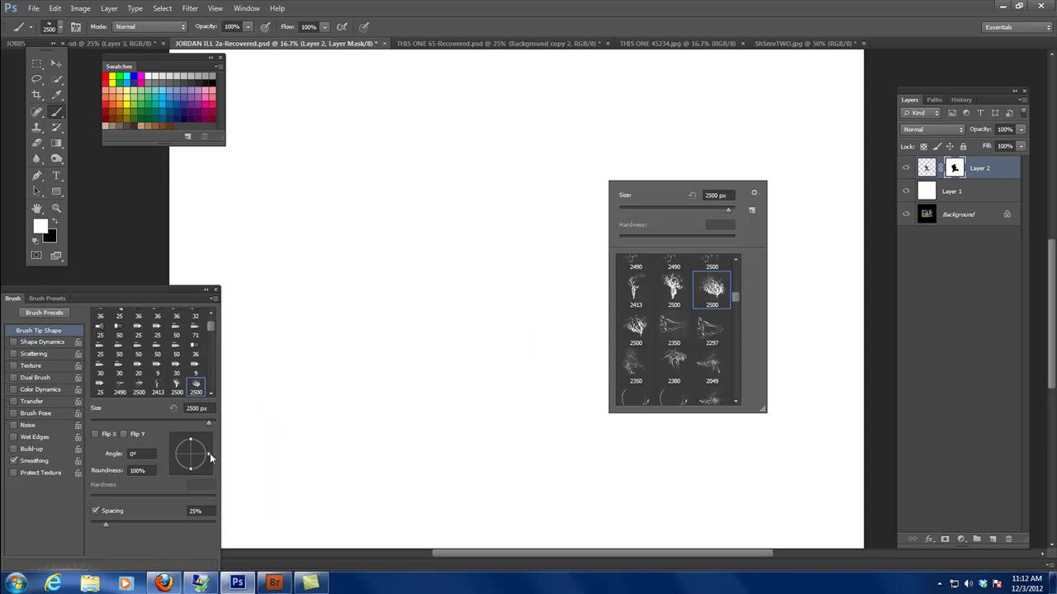
click(209, 460)
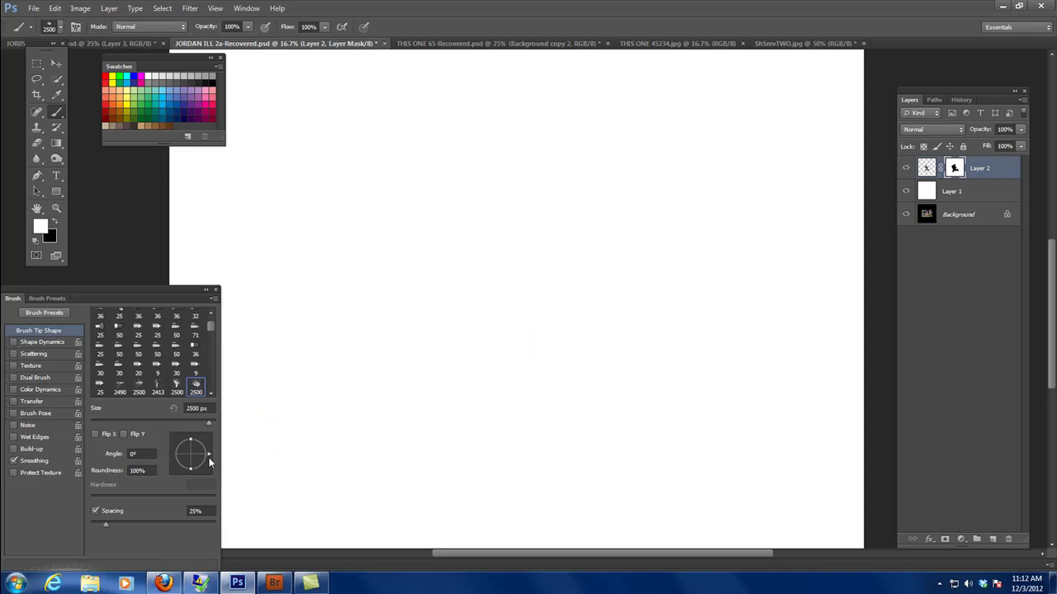
drag(199, 469, 201, 471)
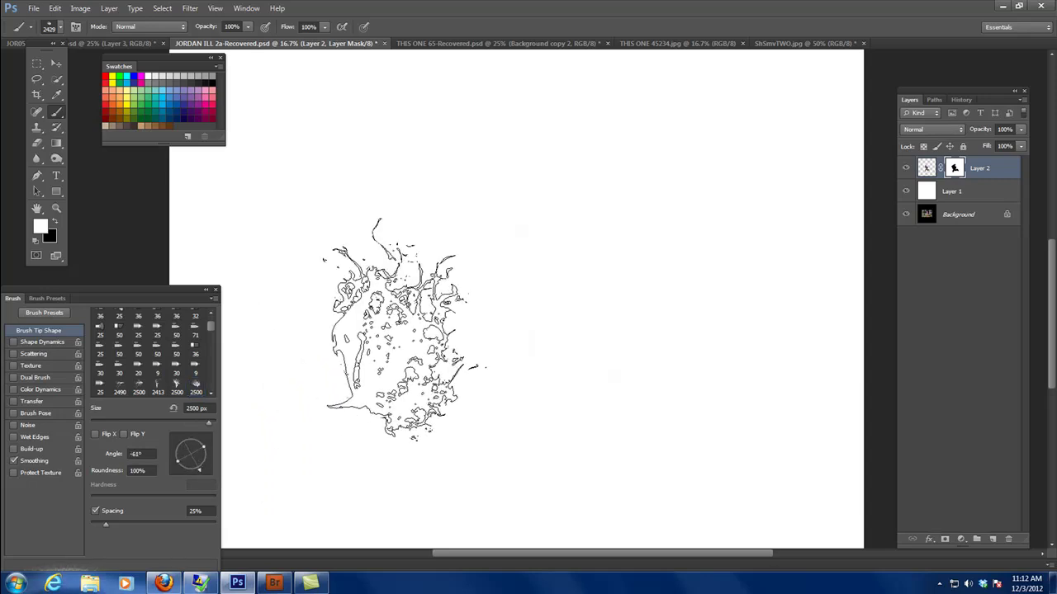
- Reduce the splatter brush to 1300 px and paint white on the layer mask to reveal the player's helmet
key(bracketleft)
key(bracketleft)
key(bracketleft)
key(bracketleft)
key(bracketleft)
key(bracketleft)
key(bracketleft)
key(bracketleft)
key(bracketleft)
key(bracketleft)
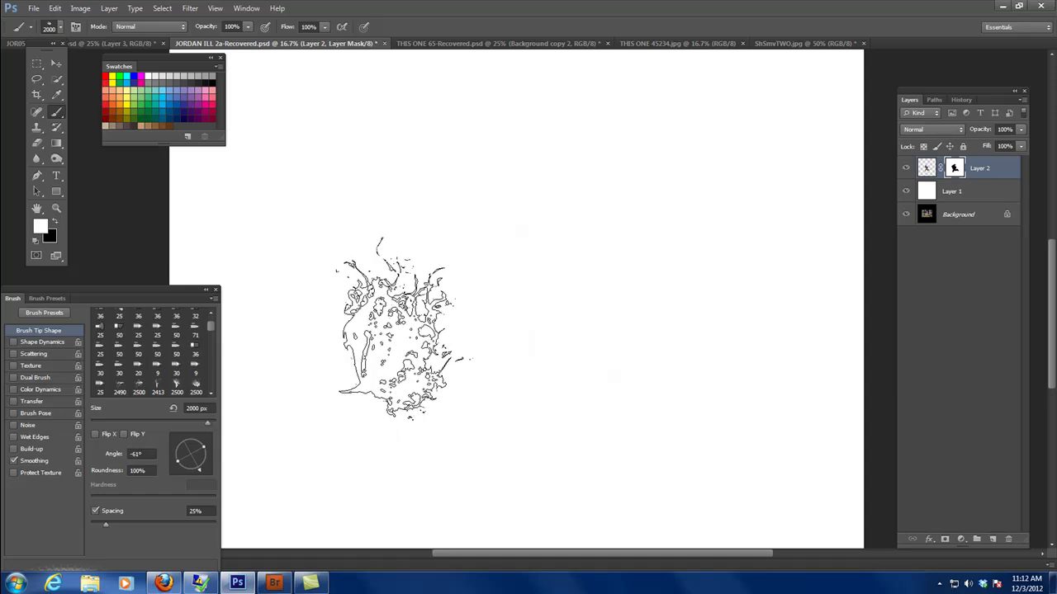
key(bracketleft)
key(bracketleft)
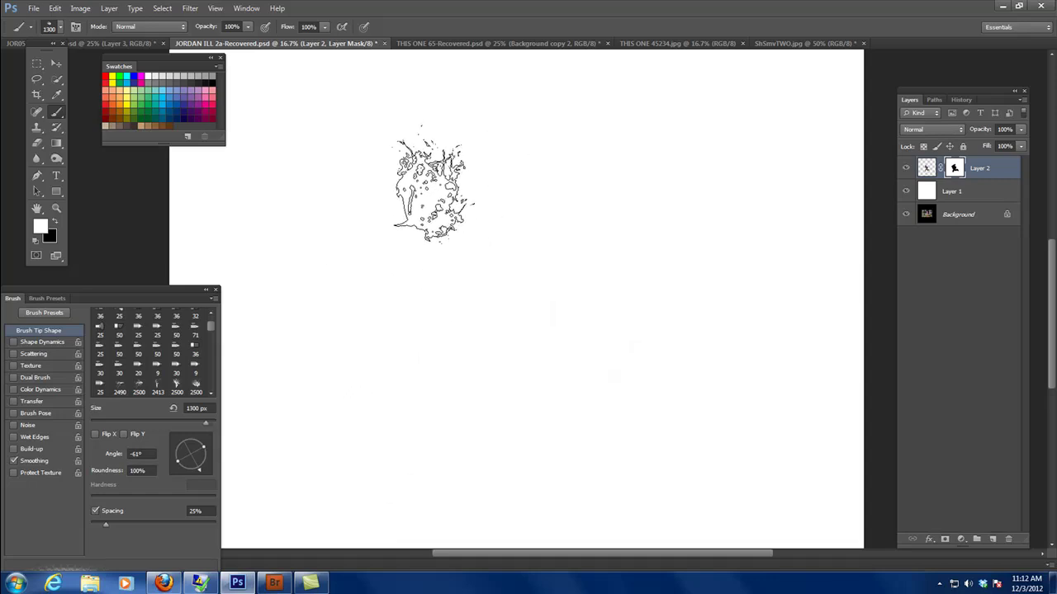
click(462, 183)
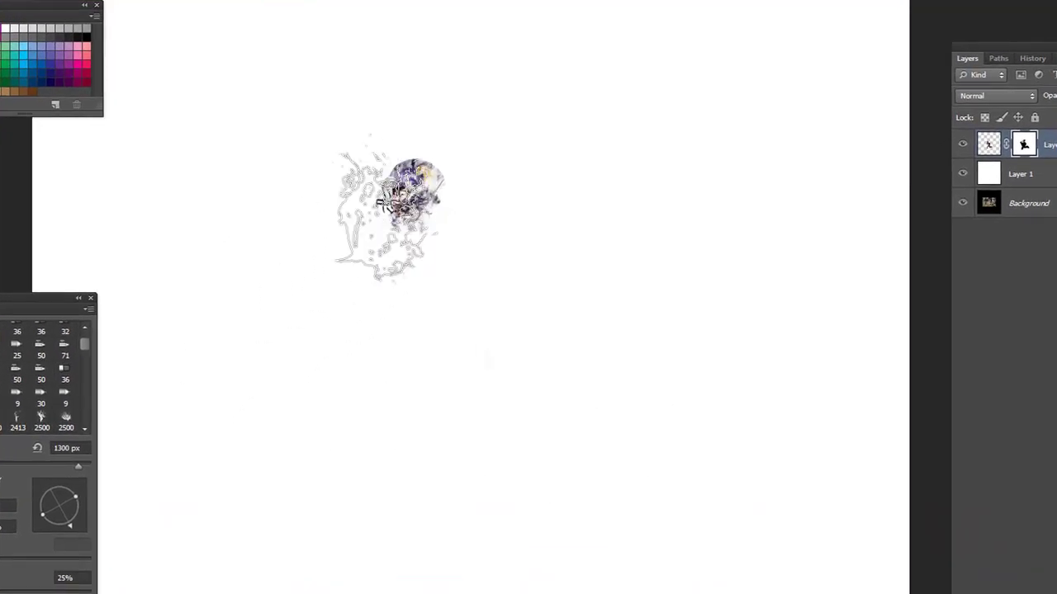
- Reveal the player's neck, chest and front hand on the layer mask, reducing the splatter brush to 1000 px and 800 px
key(bracketleft)
key(bracketleft)
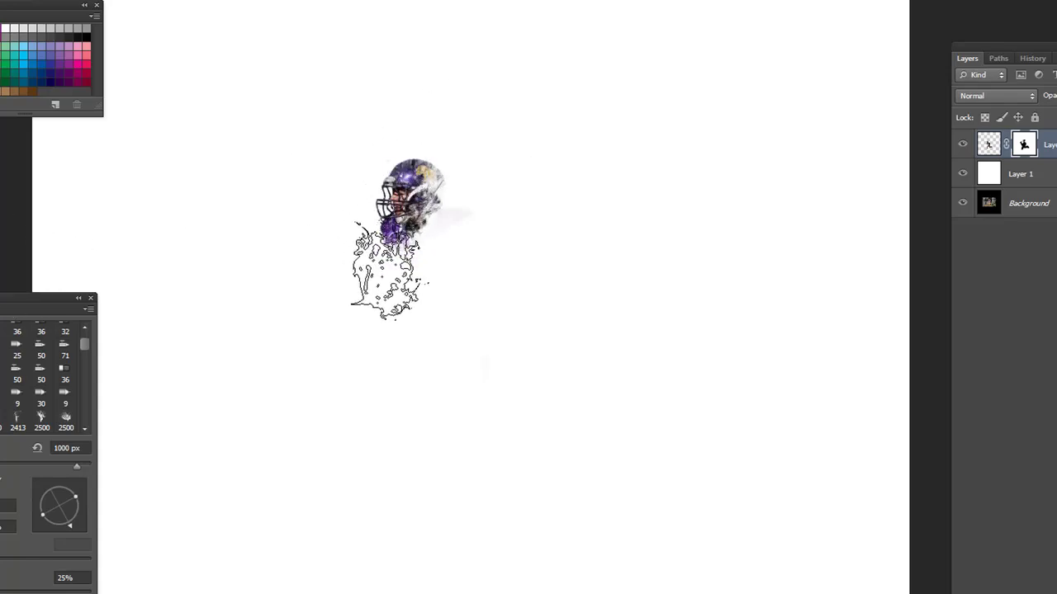
click(409, 281)
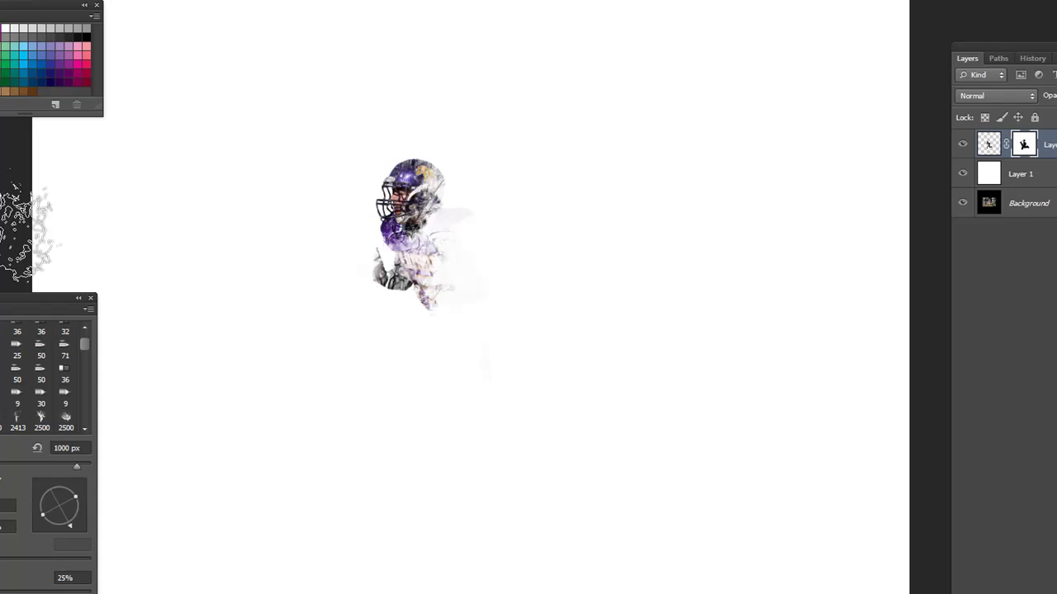
key(bracketleft)
key(bracketleft)
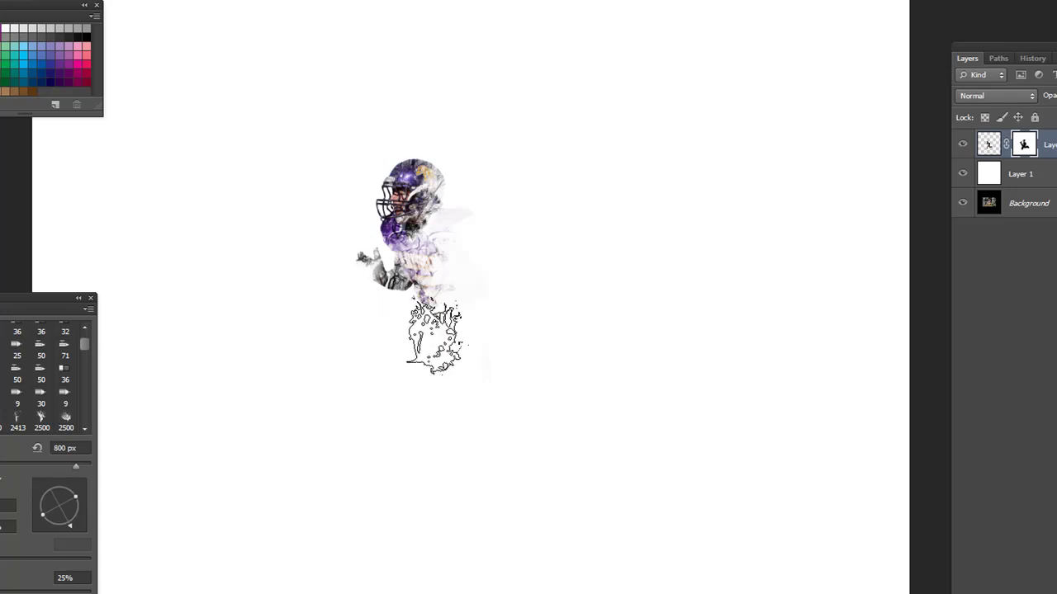
- Choose the 1862 px smoke-splatter brush and paint white on the mask to reveal the player's torso, rear arm and legs
right_click(434, 325)
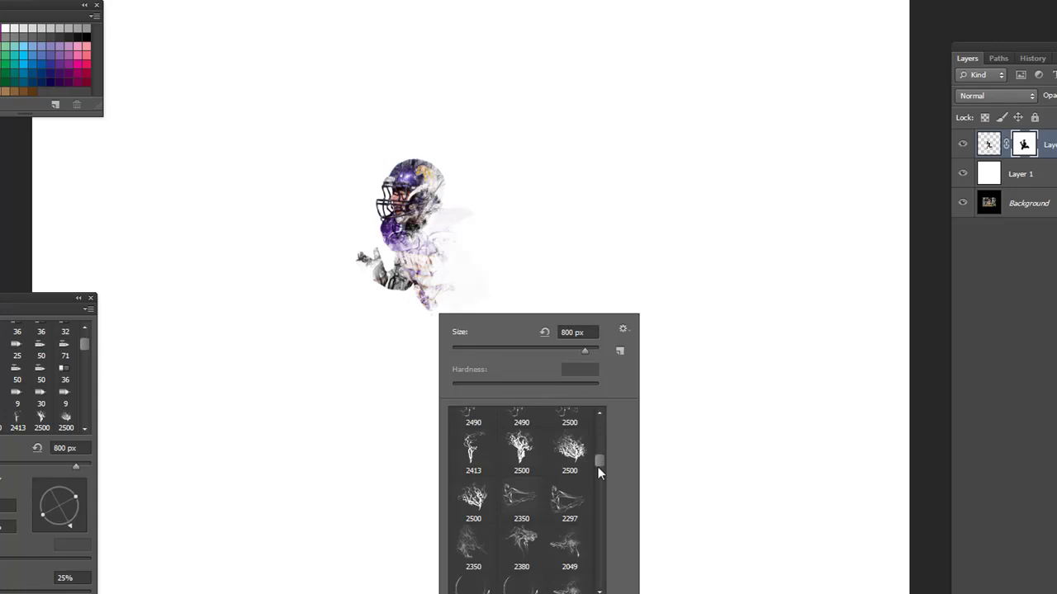
drag(598, 457, 599, 479)
click(570, 461)
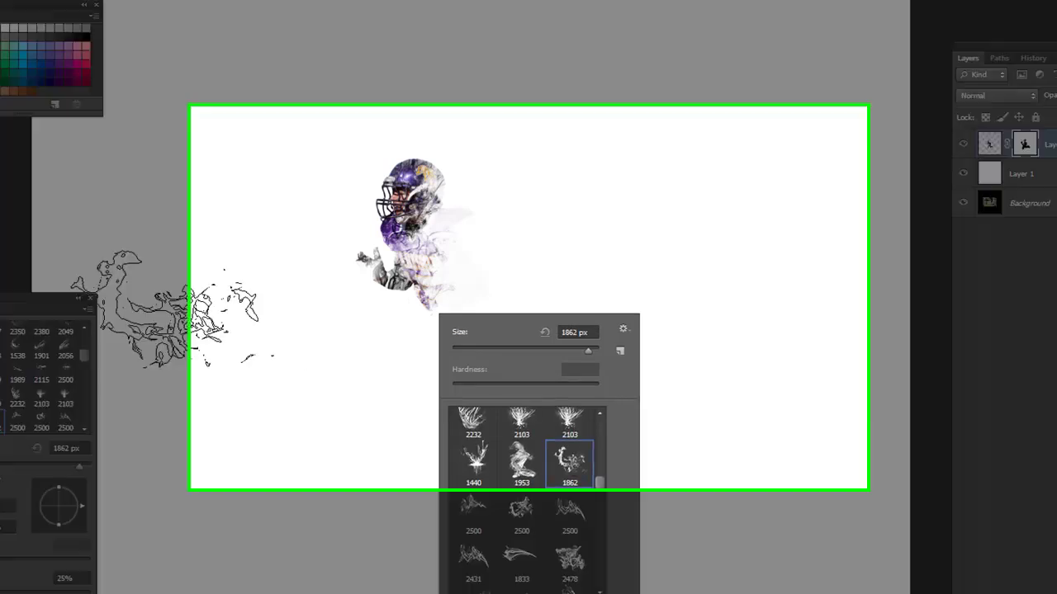
key(Return)
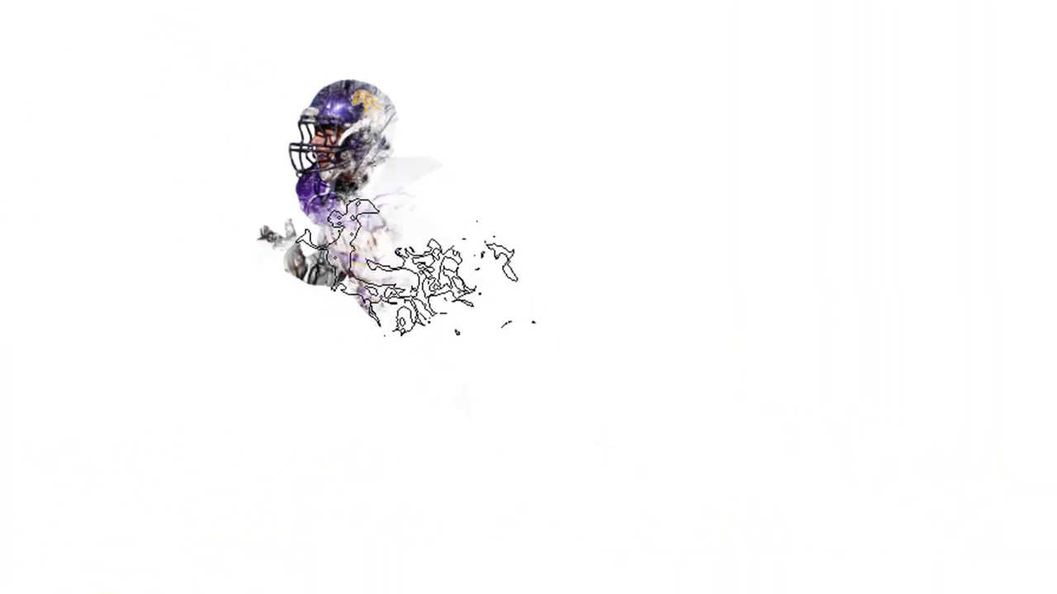
click(382, 267)
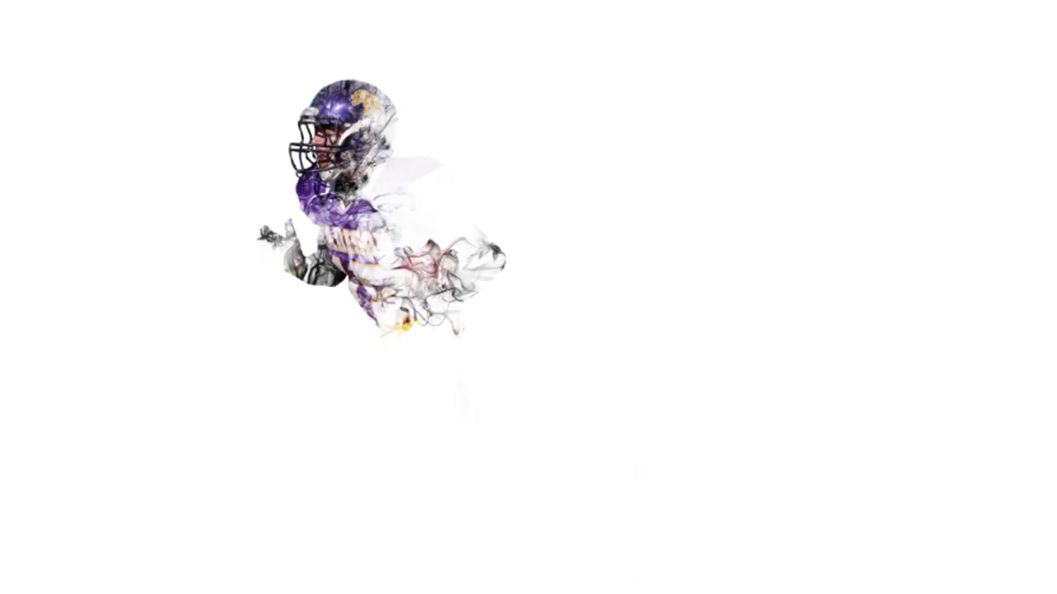
drag(354, 419, 364, 393)
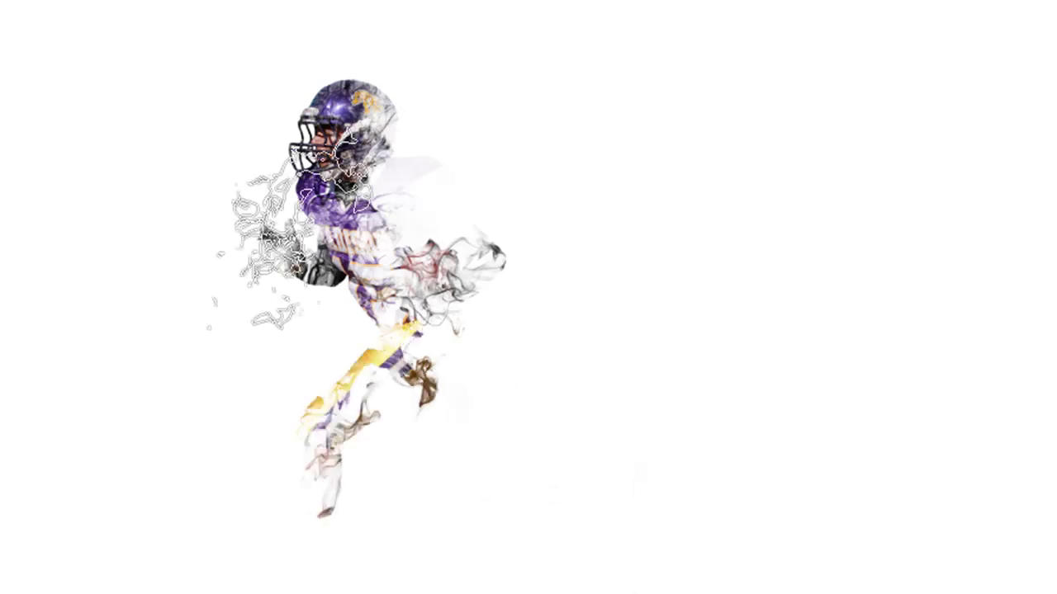
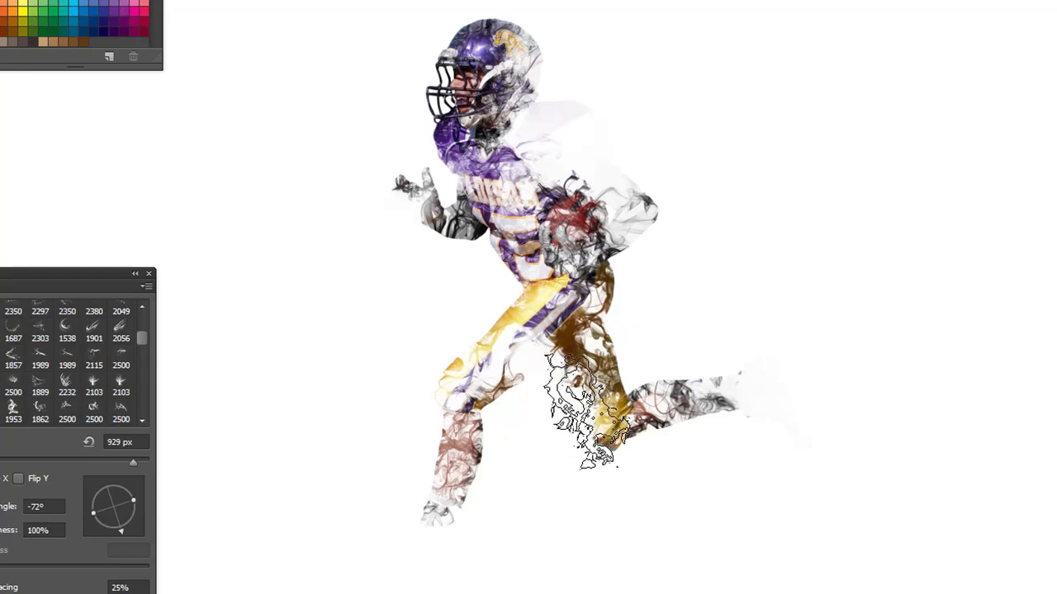
- Reveal the player's thigh, rear shoulder, arm and football on the mask, reducing the brush to 300 px and rotating its tip to -30°
key(bracketleft)
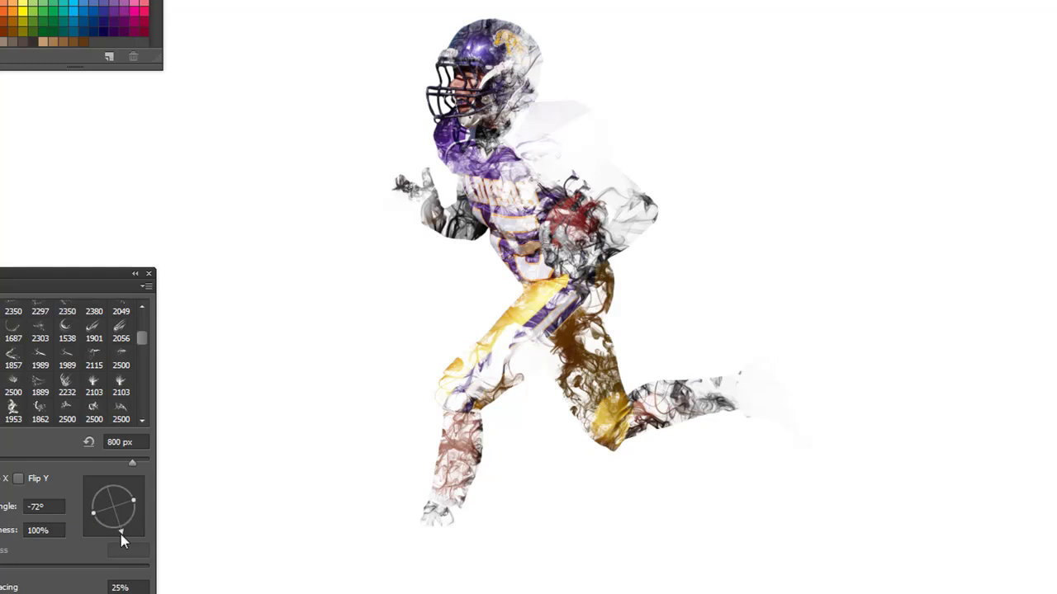
key(bracketleft)
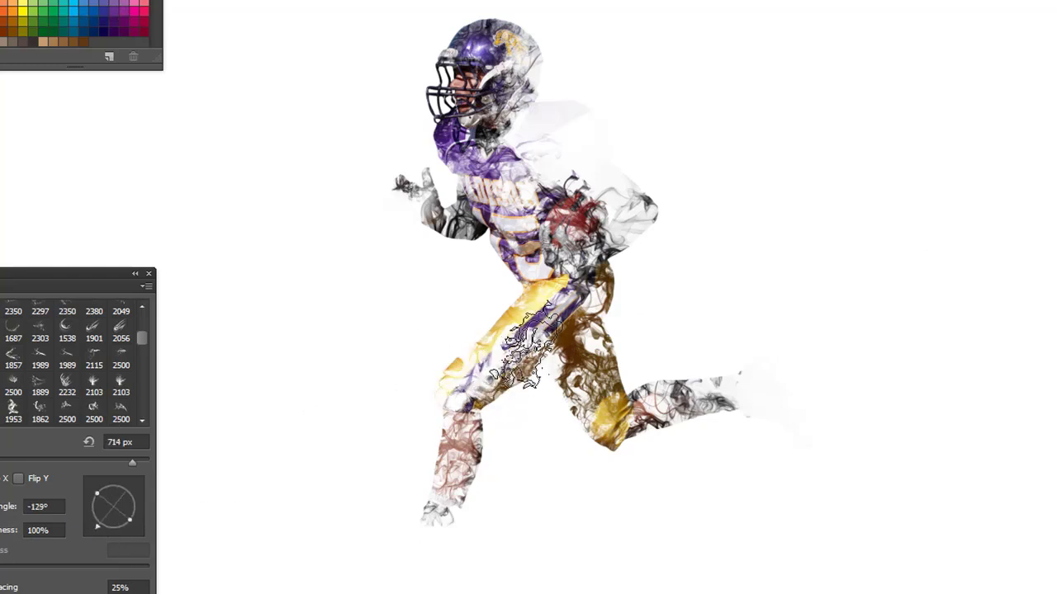
click(555, 139)
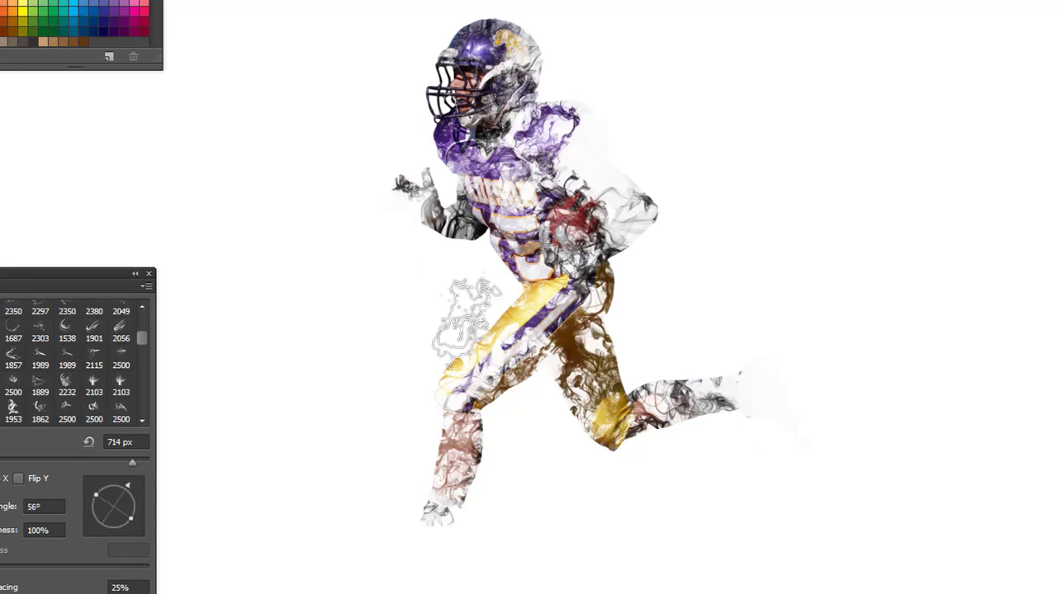
drag(124, 484, 131, 516)
click(596, 162)
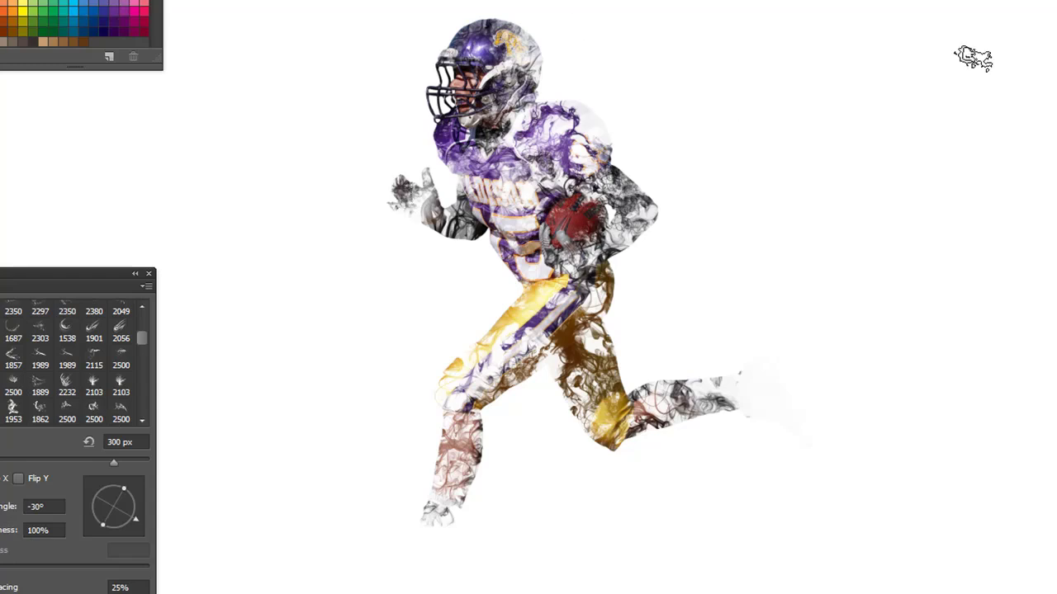
- Create a new empty layer and place it directly below the player's layer, Layer 2
alt+click(467, 240)
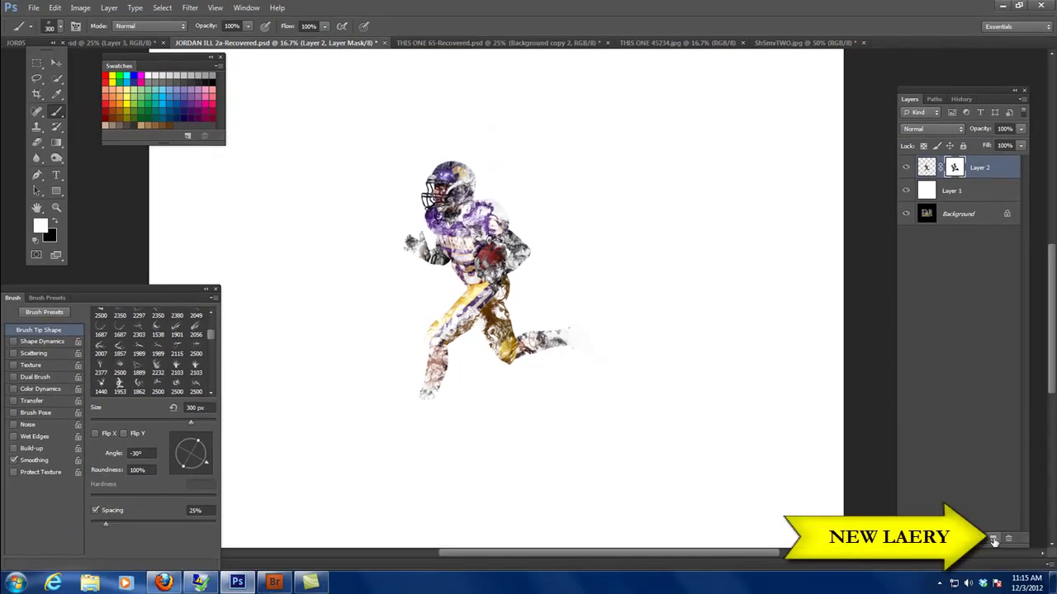
click(992, 539)
drag(990, 167, 950, 204)
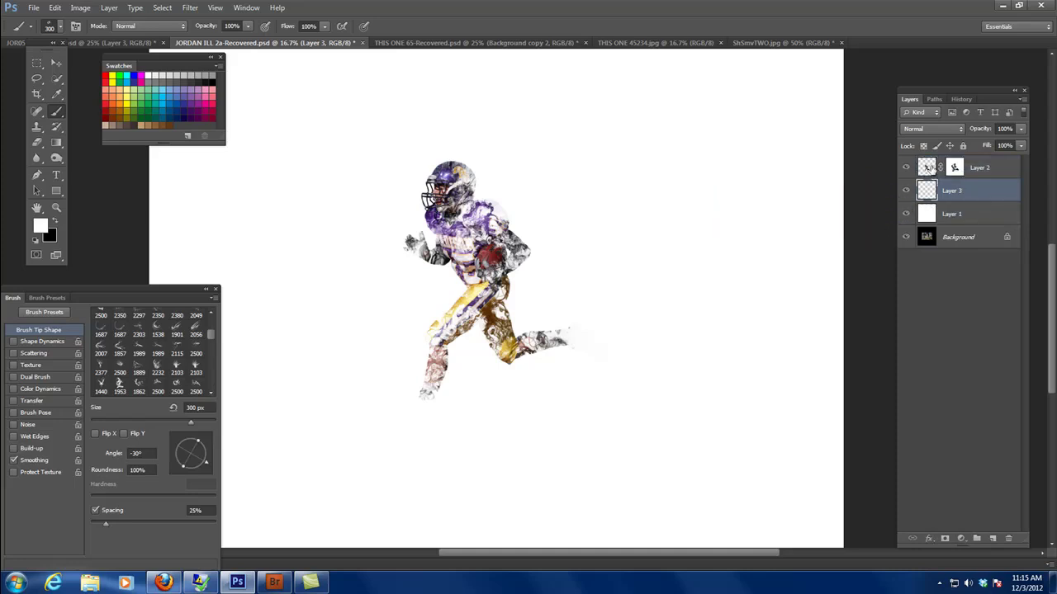
- Stamp dark purple smoke behind the player's shoulder on Layer 3 using the 1920 px smoke brush, enlarged to 2000 px and angled at 19°
right_click(333, 256)
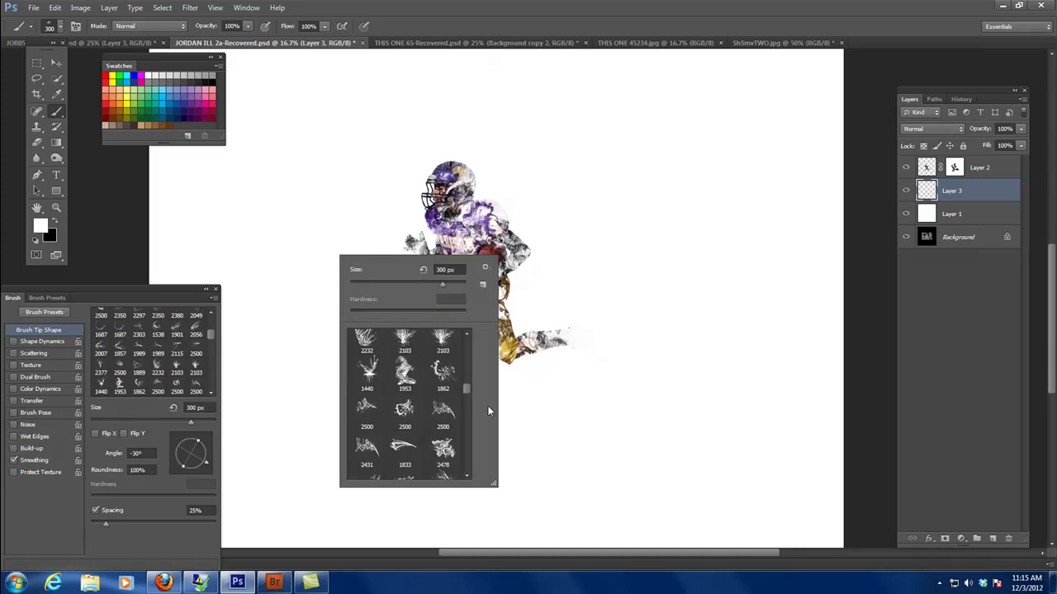
scroll(444, 408, down, 5)
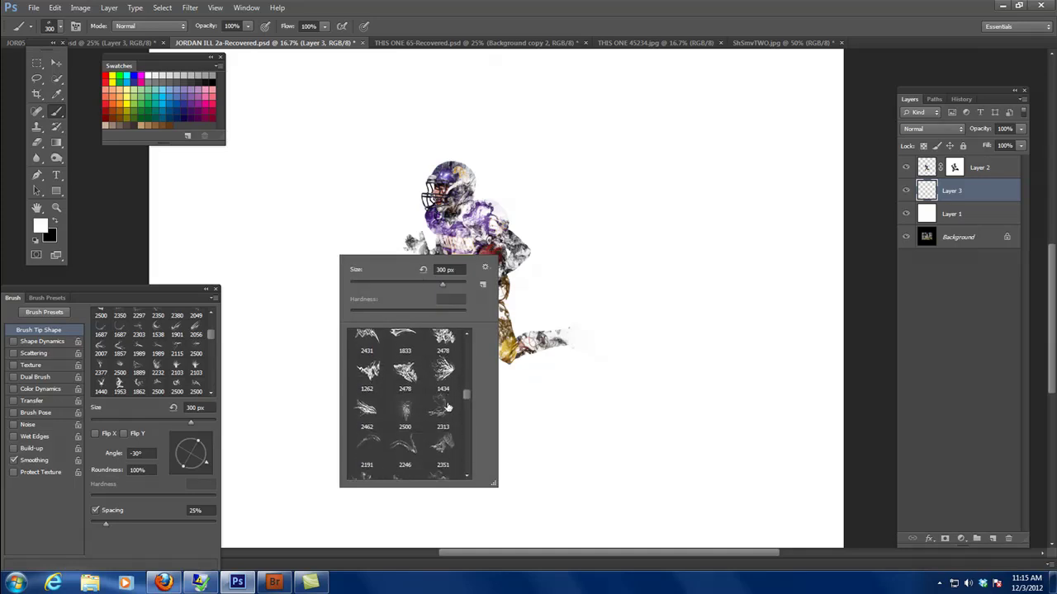
scroll(447, 408, down, 5)
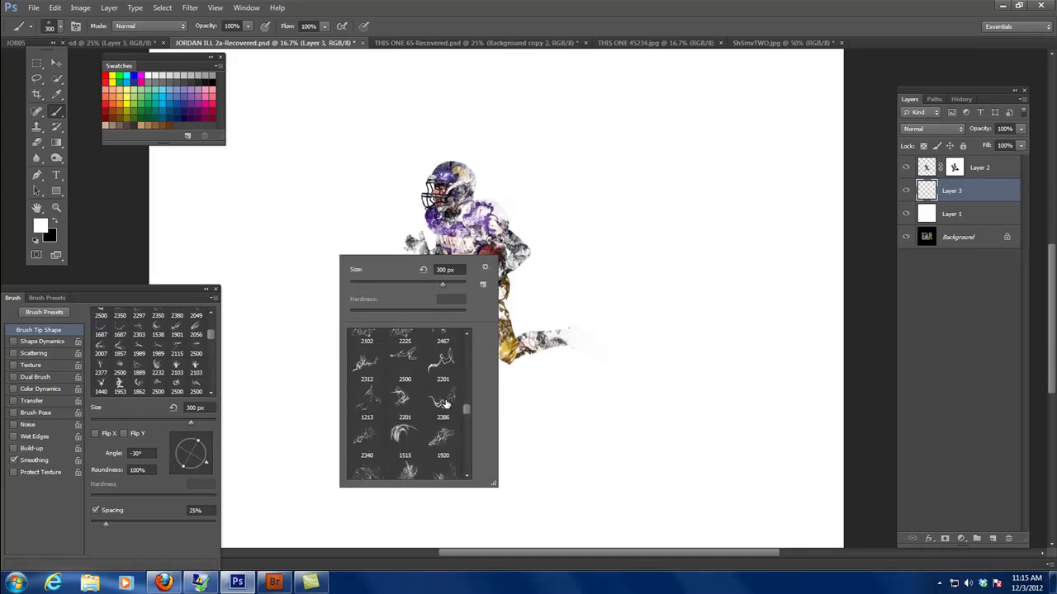
click(443, 402)
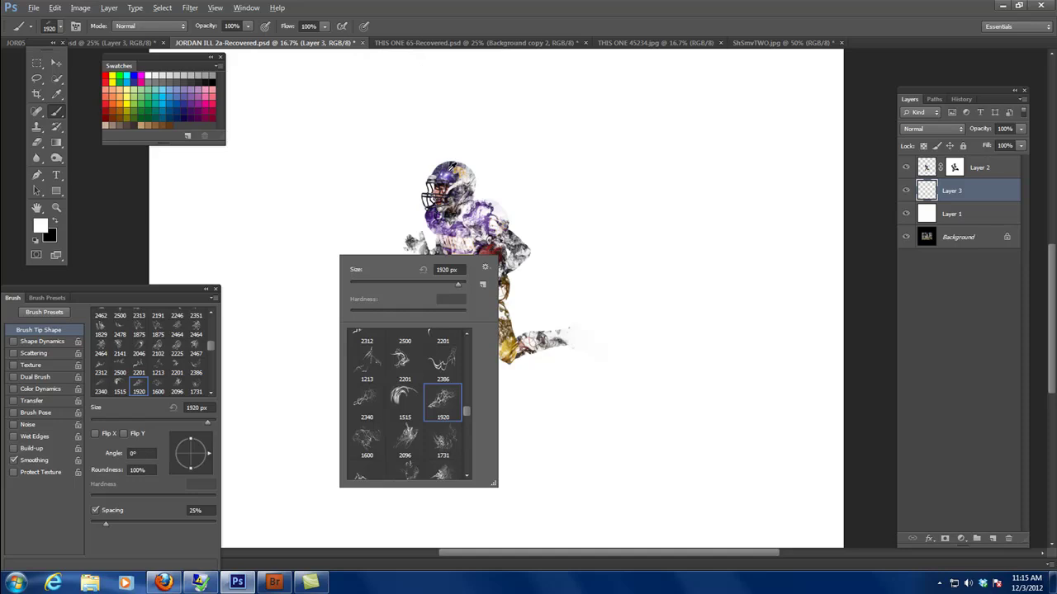
key(Return)
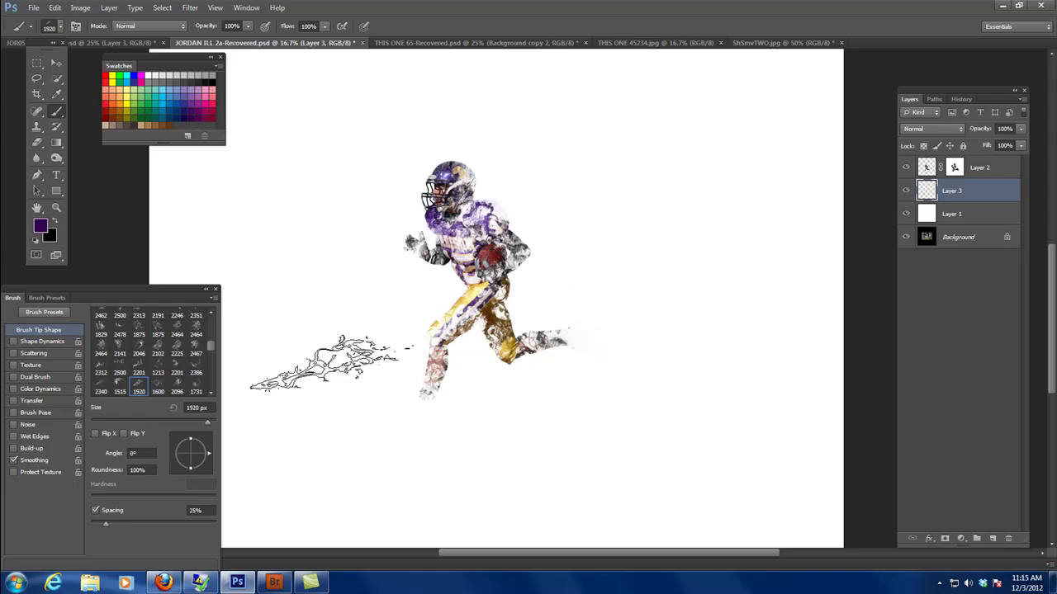
drag(211, 457, 210, 450)
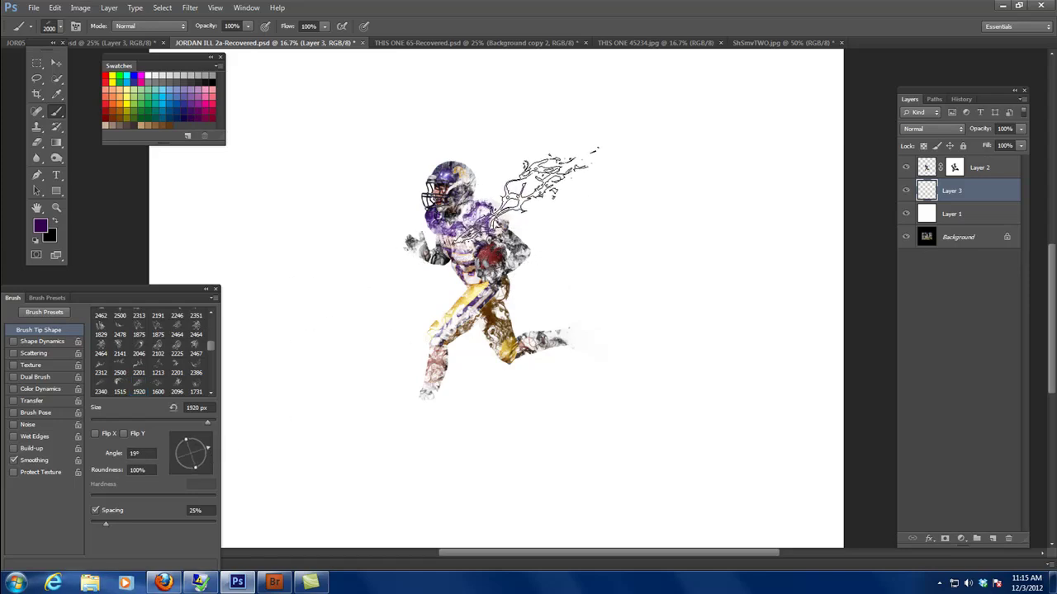
click(543, 200)
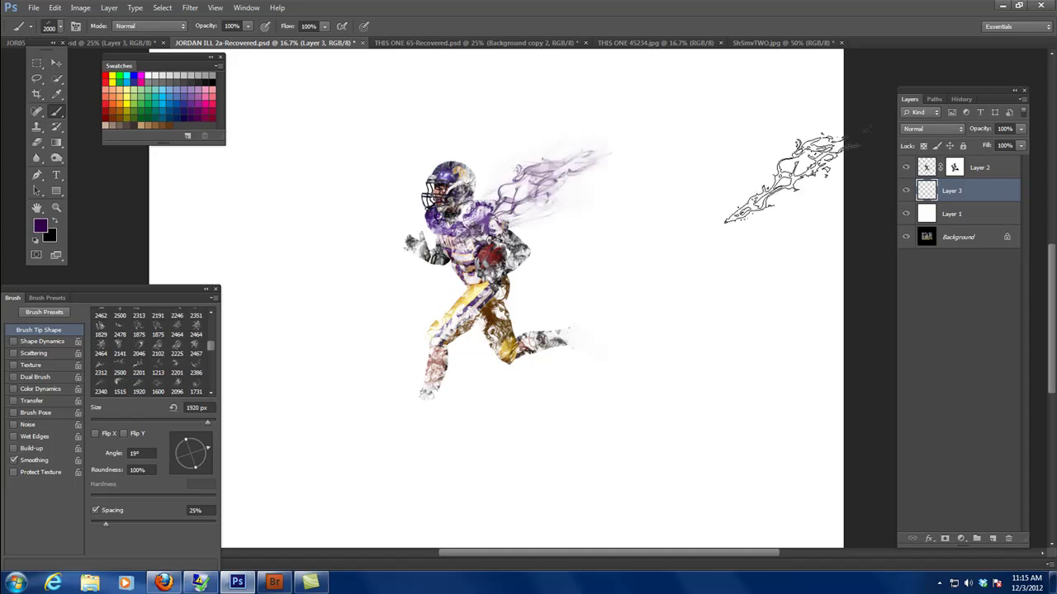
- Warp the purple smoke on Layer 3 so it arches upward and stretches out on both sides of the player's shoulder
click(54, 7)
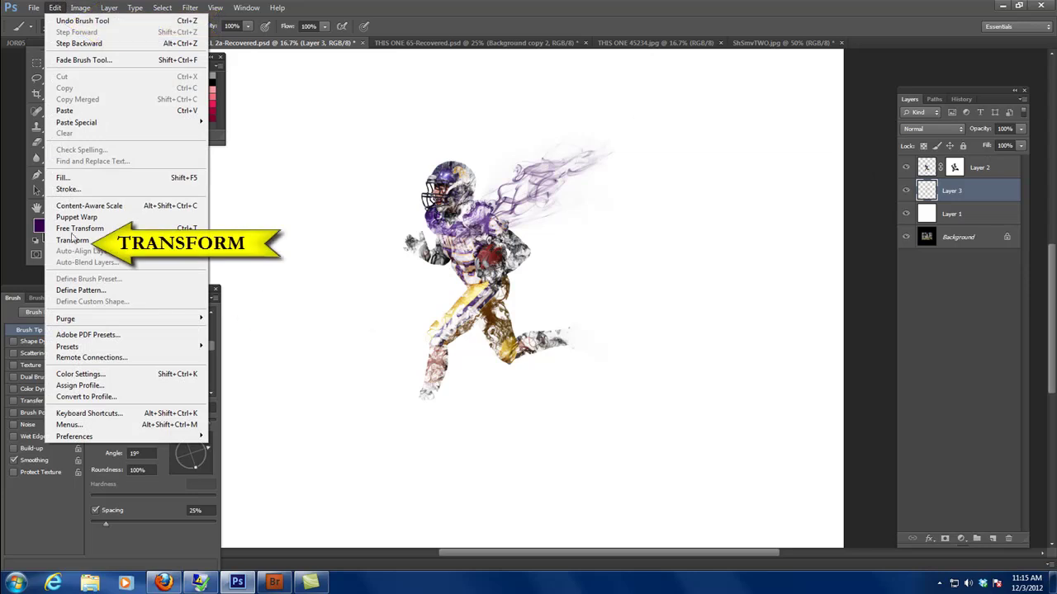
mouse_move(198, 241)
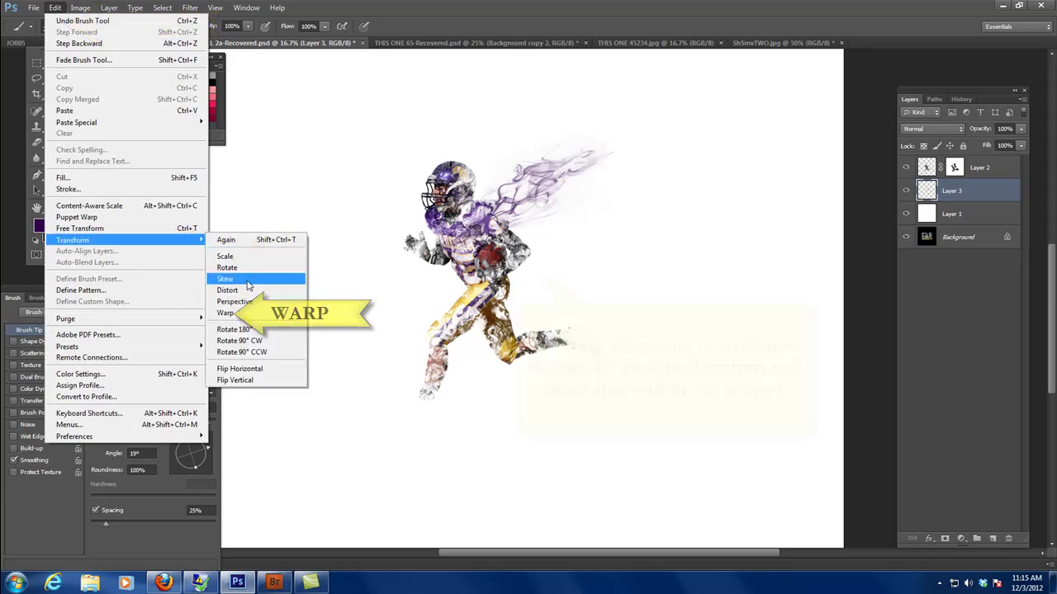
click(226, 313)
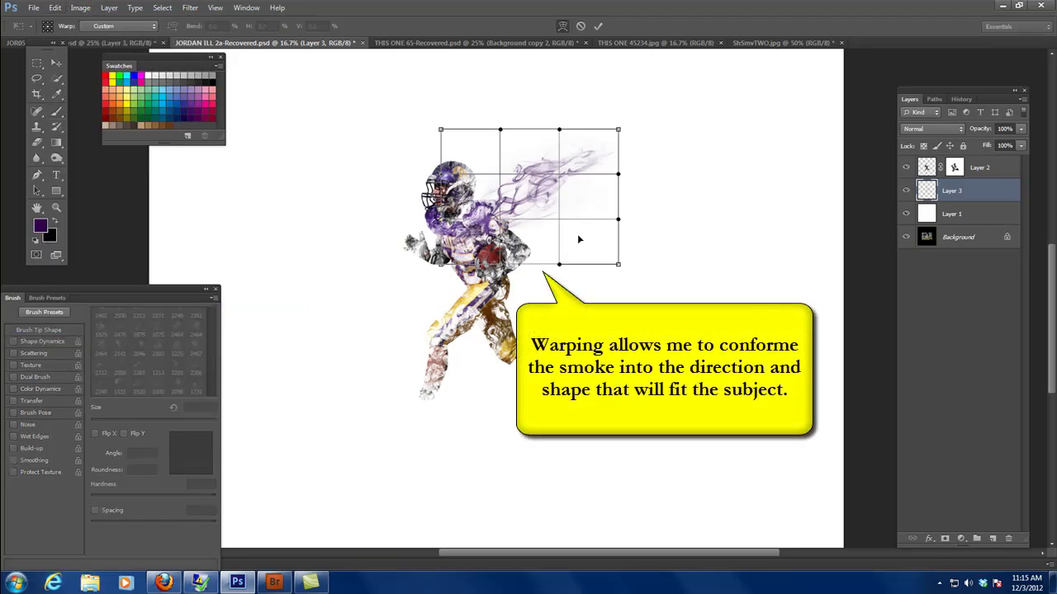
drag(559, 131, 508, 75)
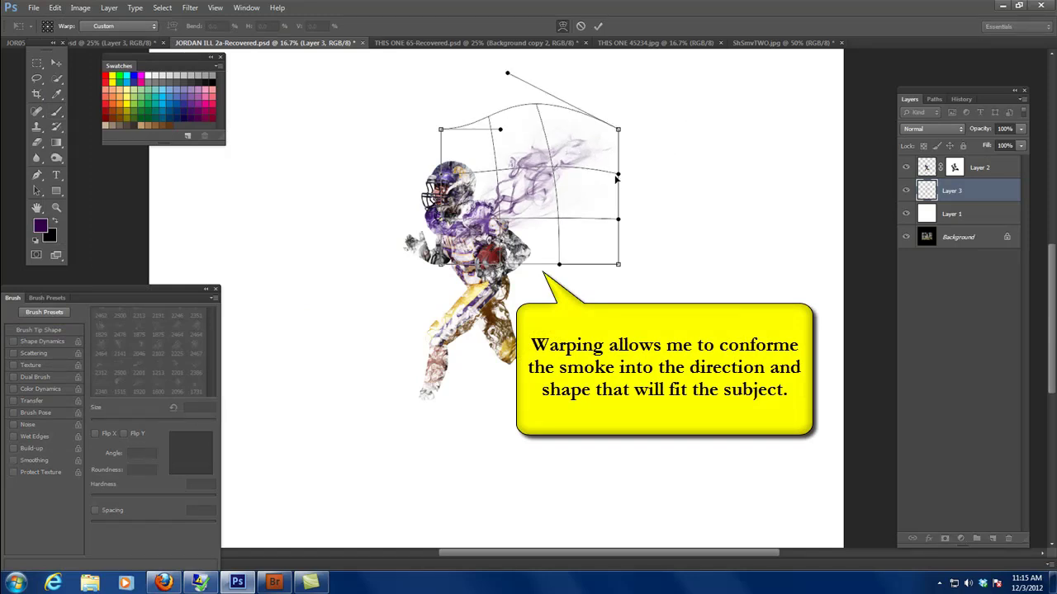
drag(619, 177, 768, 132)
drag(440, 269, 350, 239)
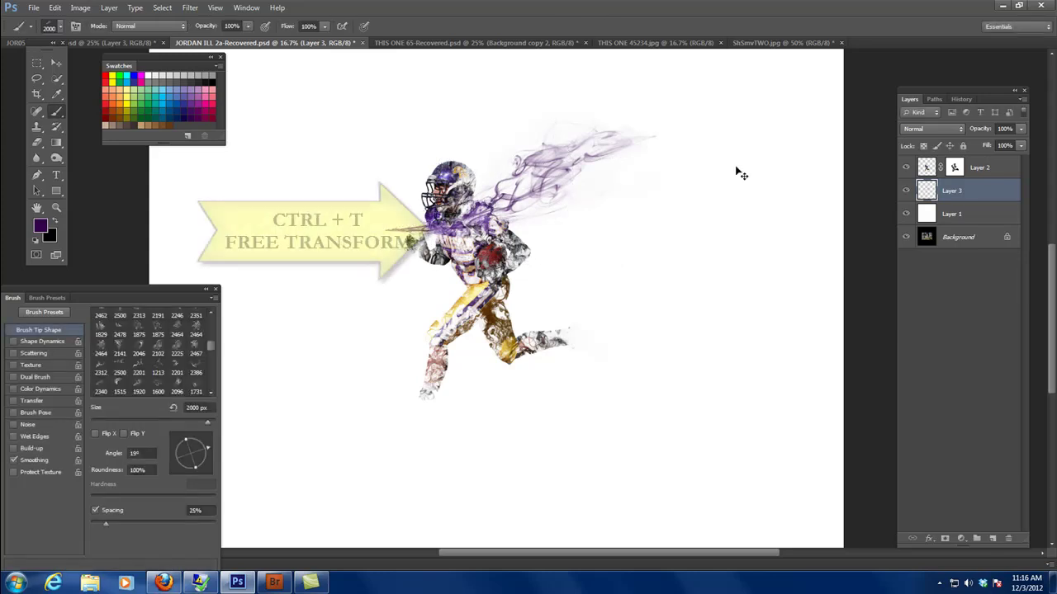
- Free-transform the smoke, rotating it to about -12° and moving it so it trails from the player's shoulder
key(ctrl+t)
drag(731, 118, 673, 72)
drag(580, 219, 547, 205)
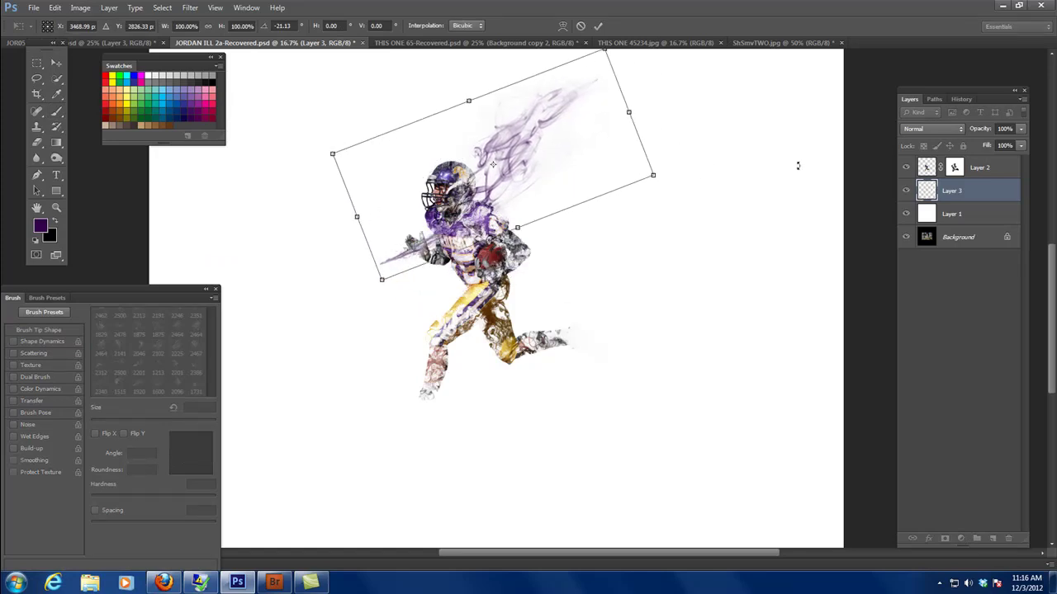
drag(724, 189, 720, 225)
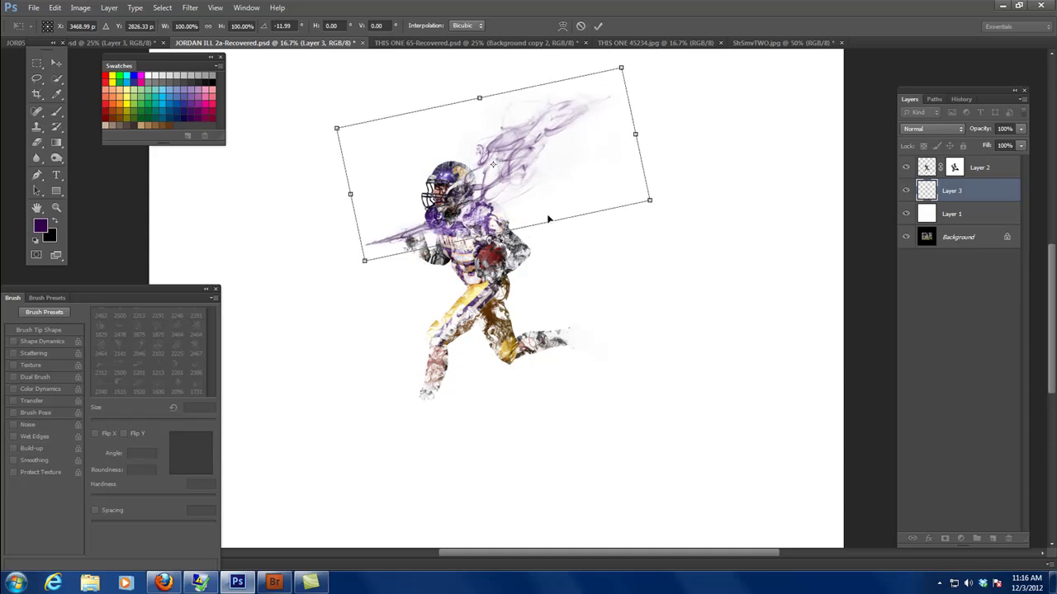
drag(545, 219, 559, 226)
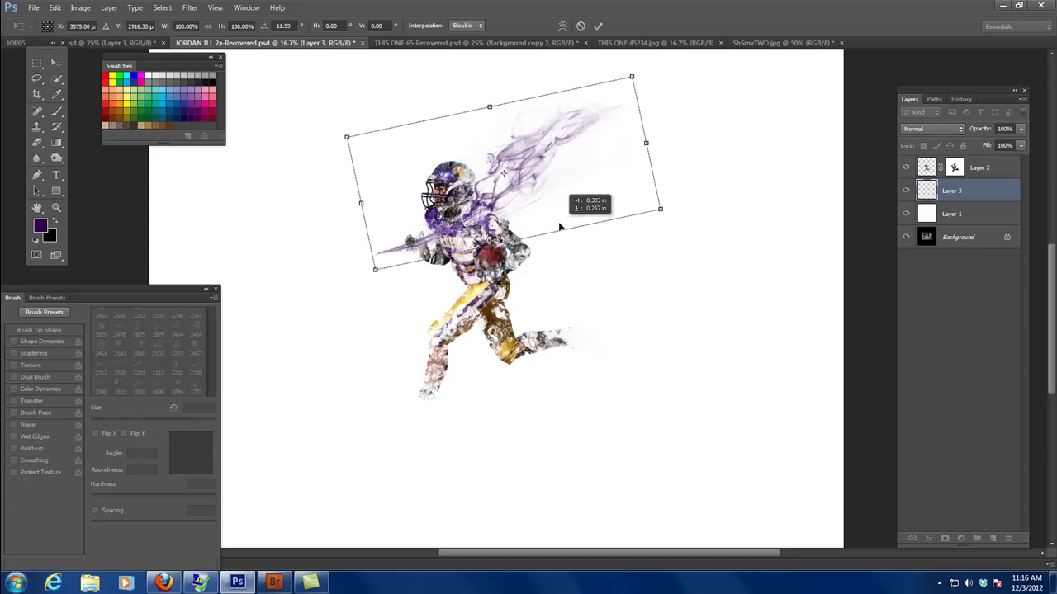
- Activate the Brush tool and add a white layer mask to the smoke on Layer 3
key(b)
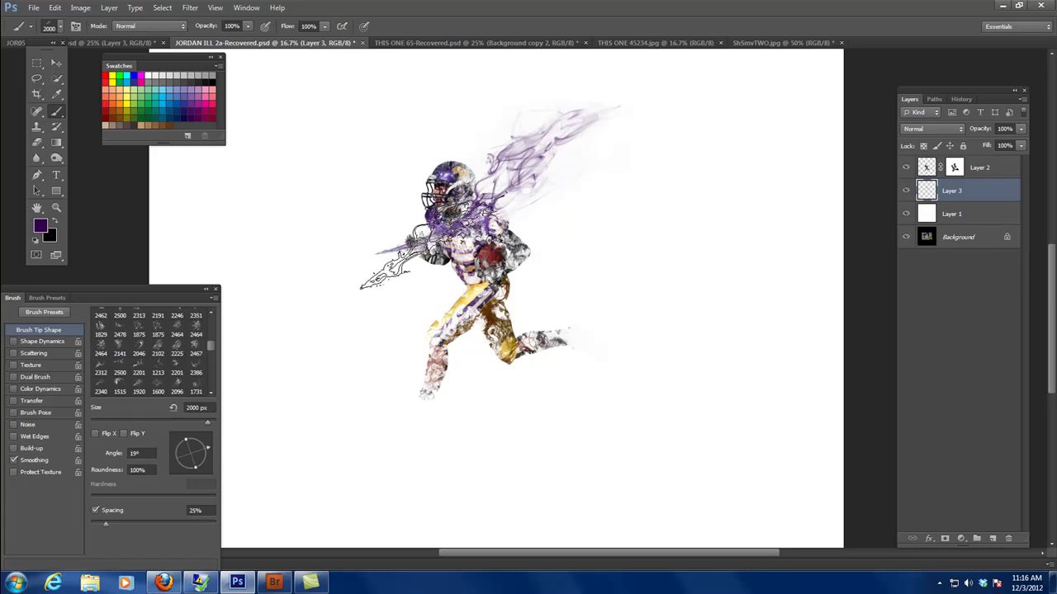
click(945, 539)
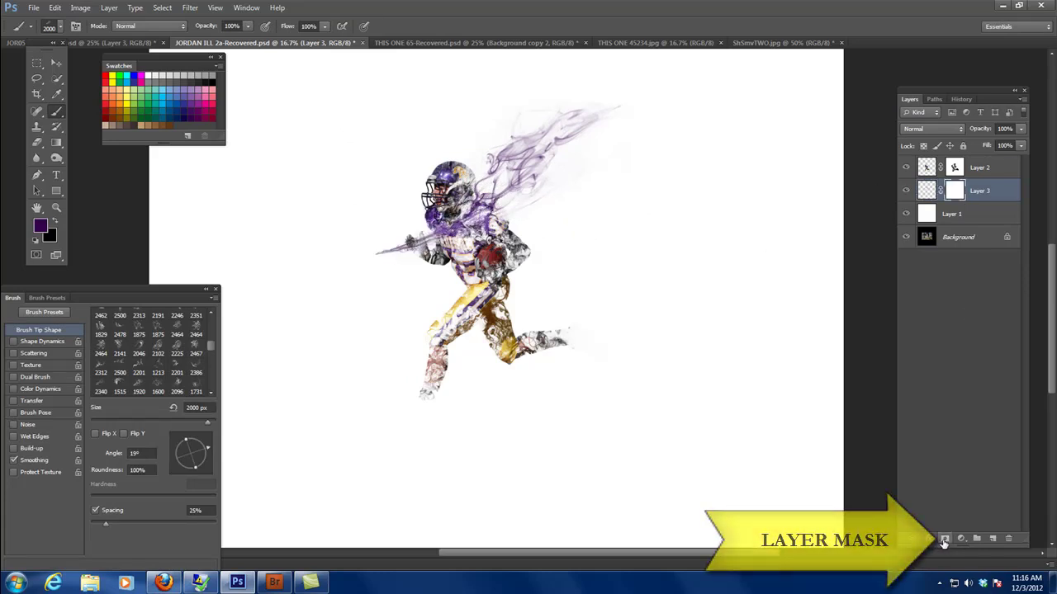
- Draw a black-to-white gradient on Layer 3's mask to hide the smoke in front of the player's chest and arm
click(56, 143)
key(x)
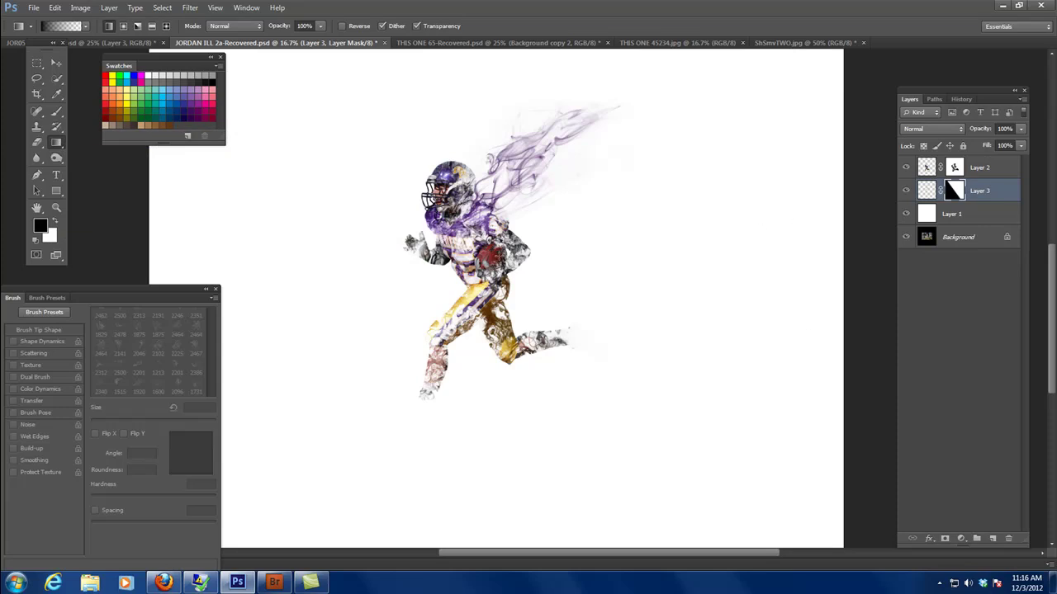
- Stamp black smoke behind the player's back on a new layer using the 1731 px brush, enlarged to 1786 px and angled at -91°
key(b)
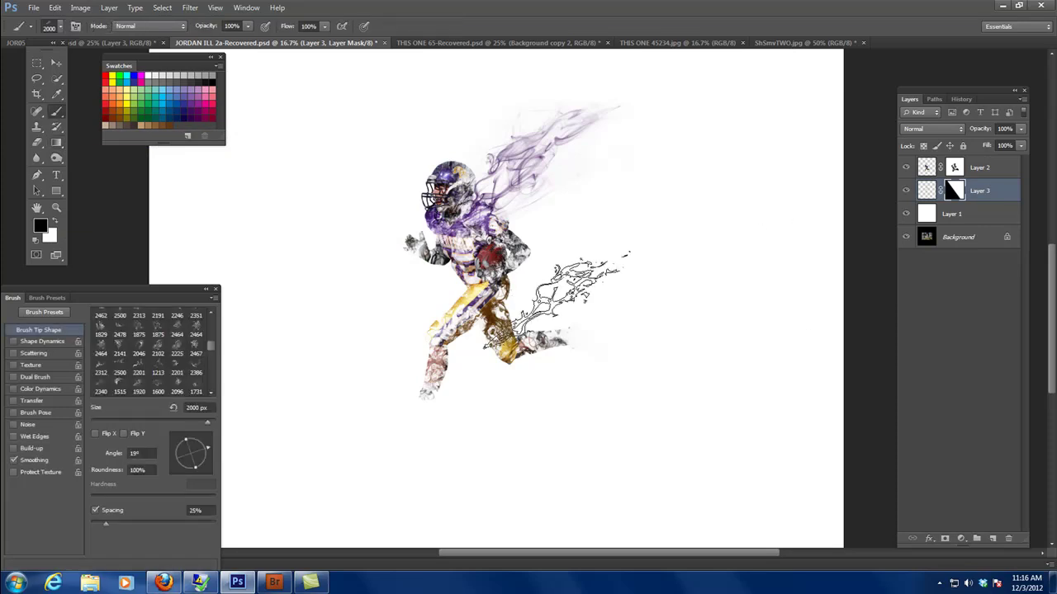
right_click(566, 293)
scroll(643, 449, down, 1)
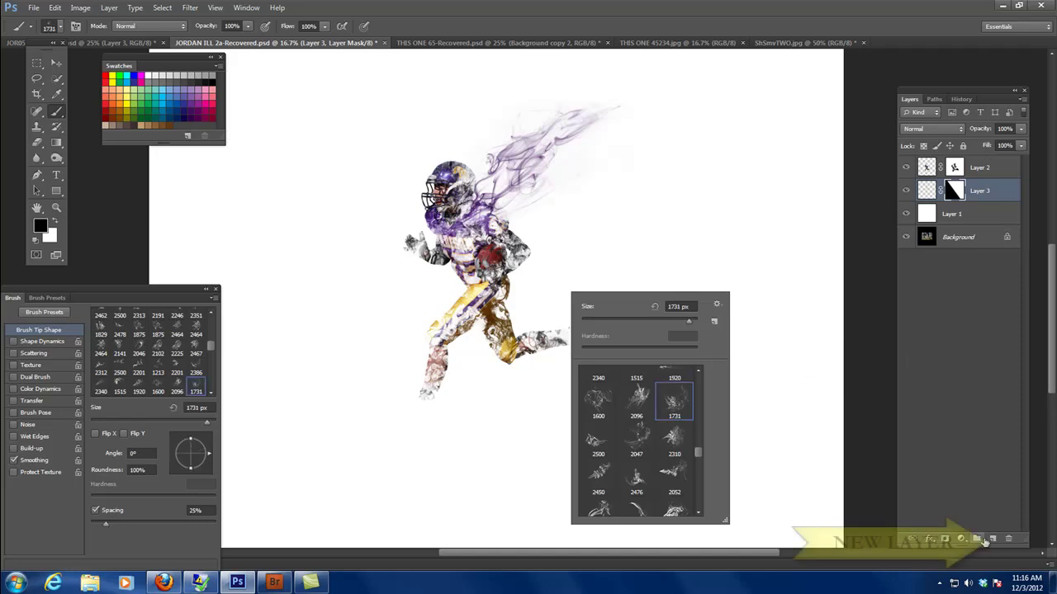
key(Return)
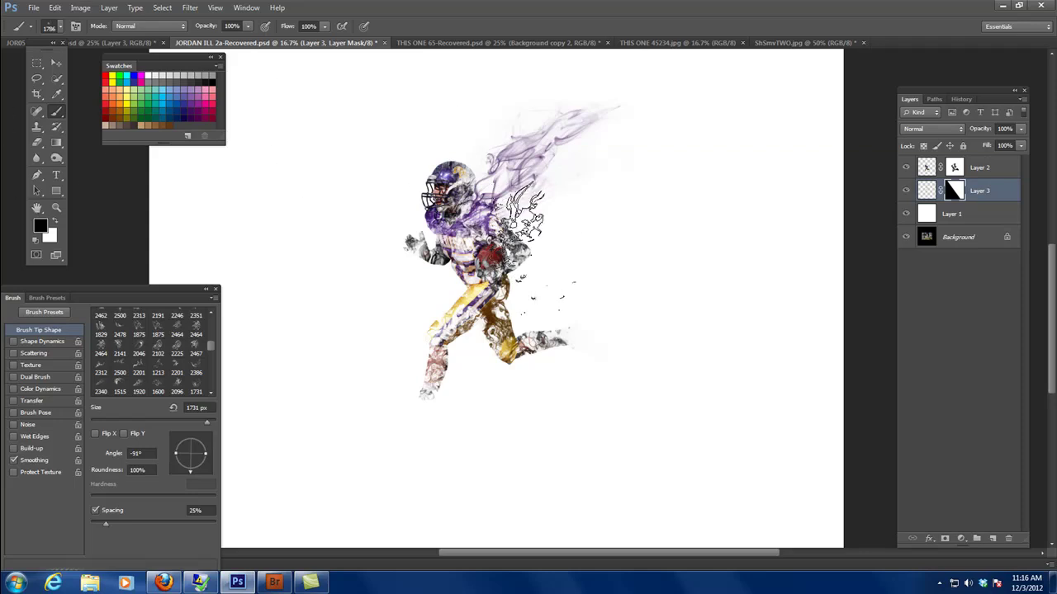
click(993, 538)
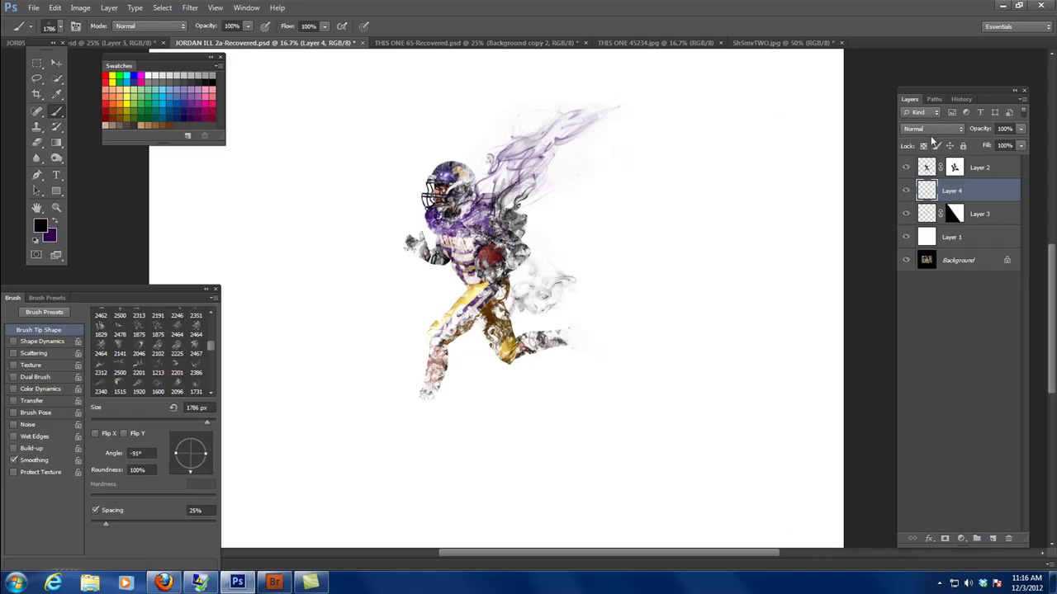
- Free-transform the black smoke on Layer 4, widening it away from the player's back and tilting its trailing side slightly upward
key(ctrl+t)
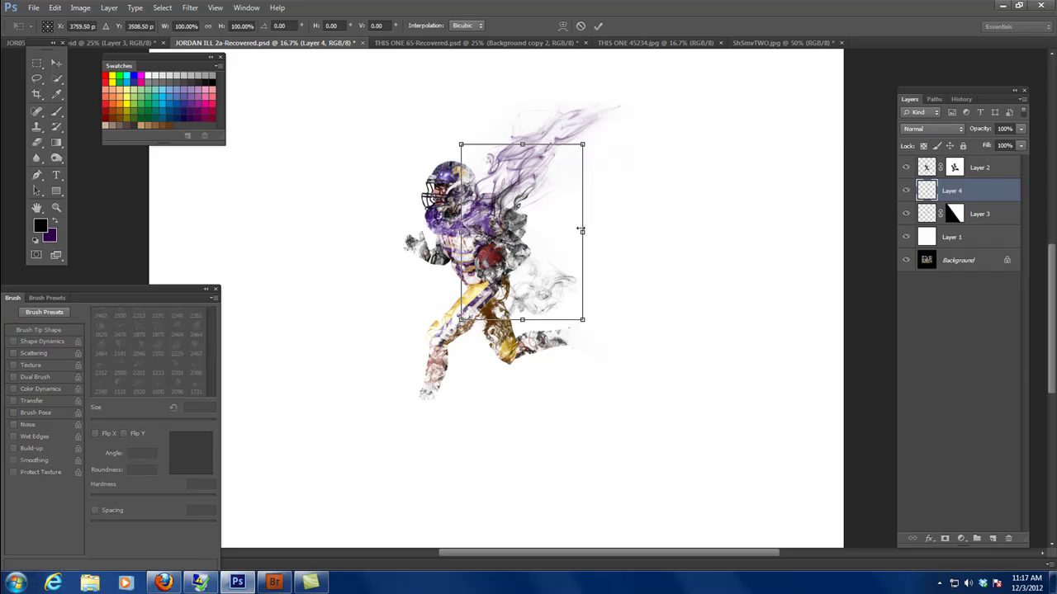
drag(582, 234, 645, 215)
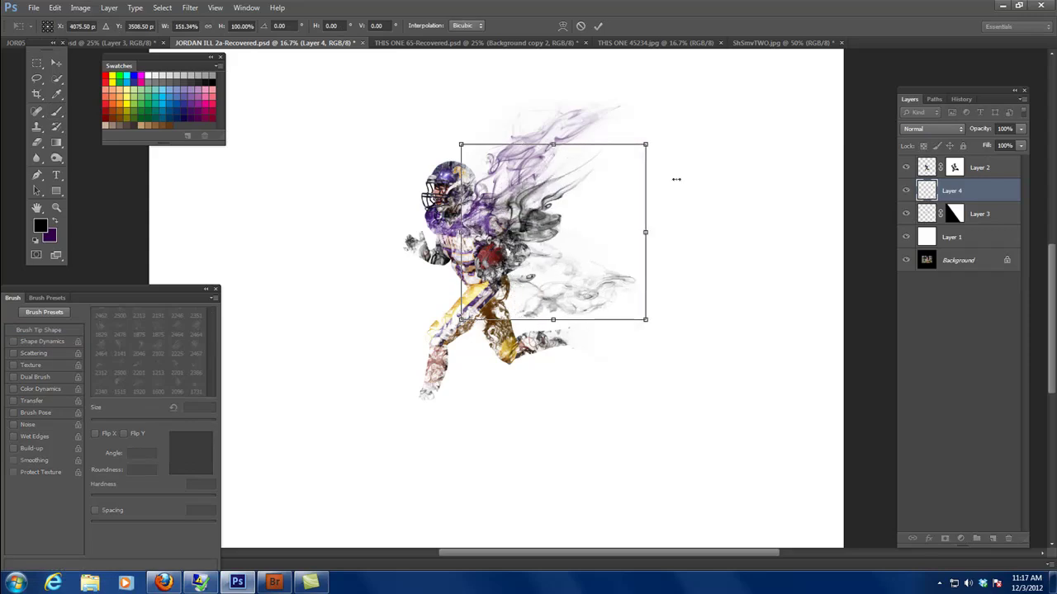
drag(685, 146, 672, 130)
drag(603, 219, 573, 217)
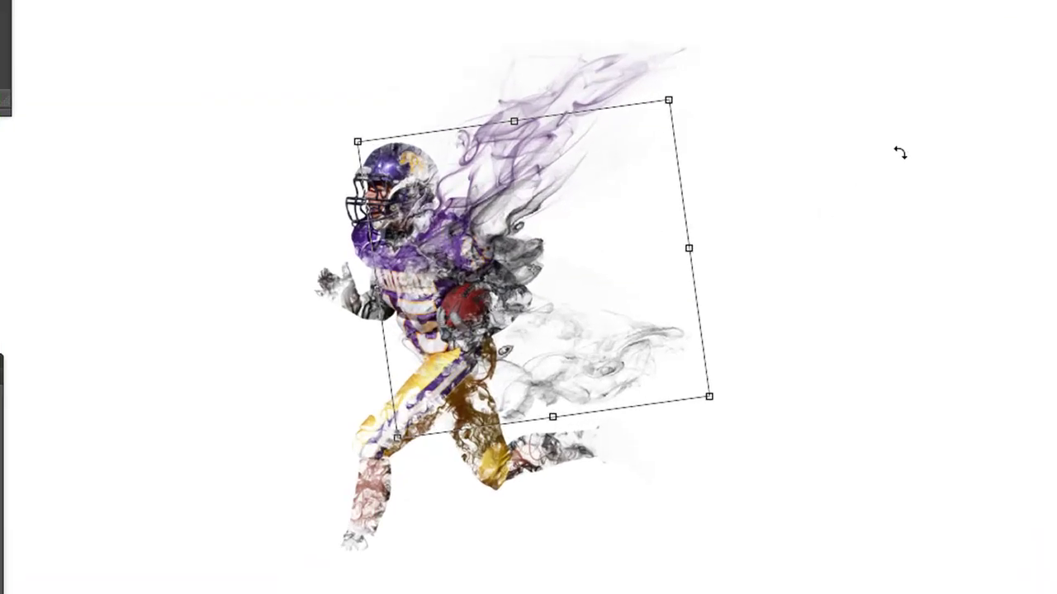
key(Return)
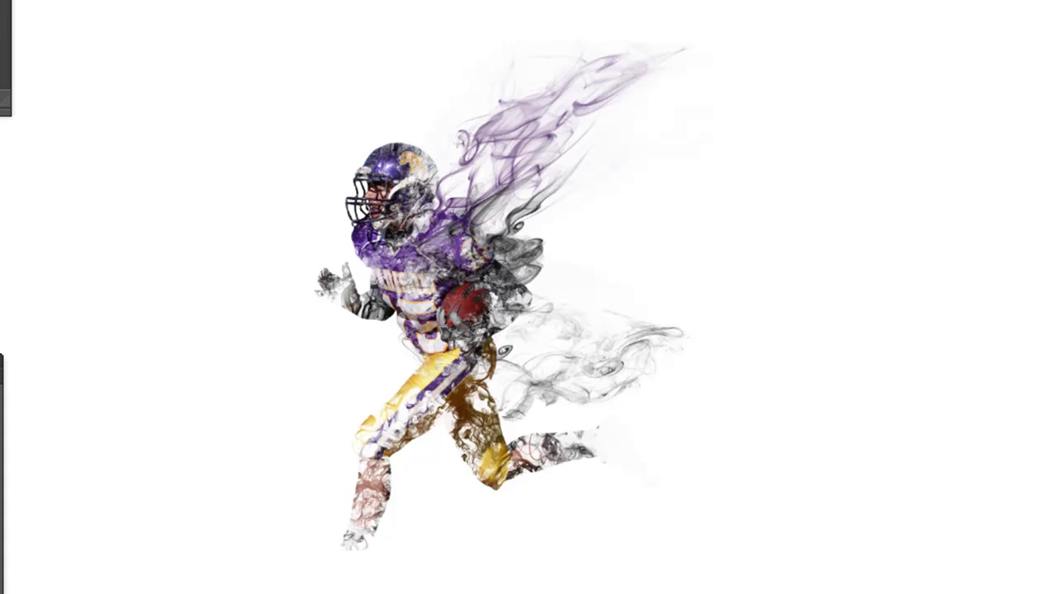
- Set the foreground color to the very dark purple #210a2d
click(4, 83)
click(458, 341)
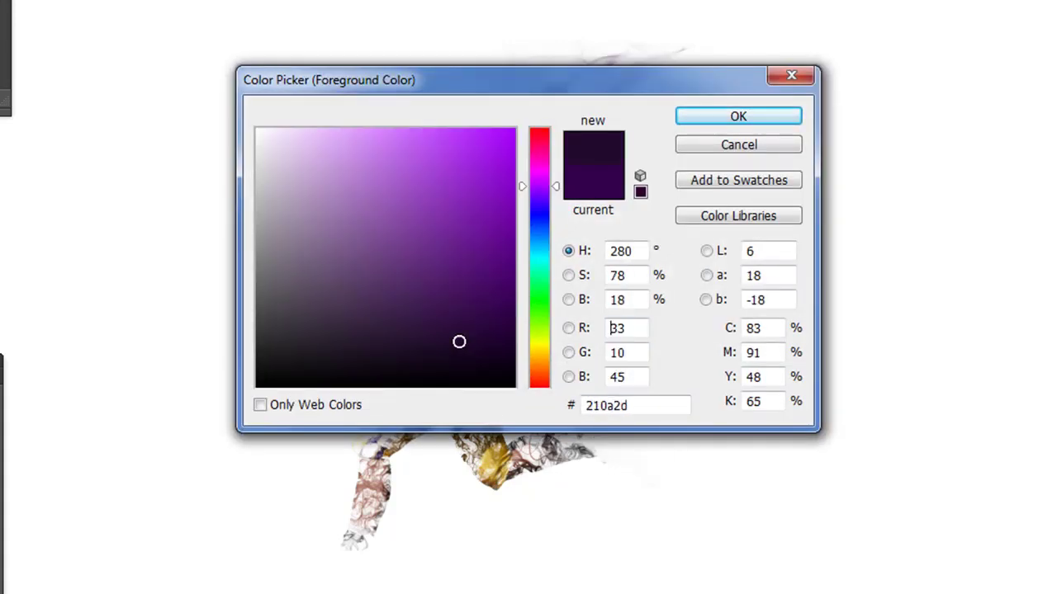
click(696, 110)
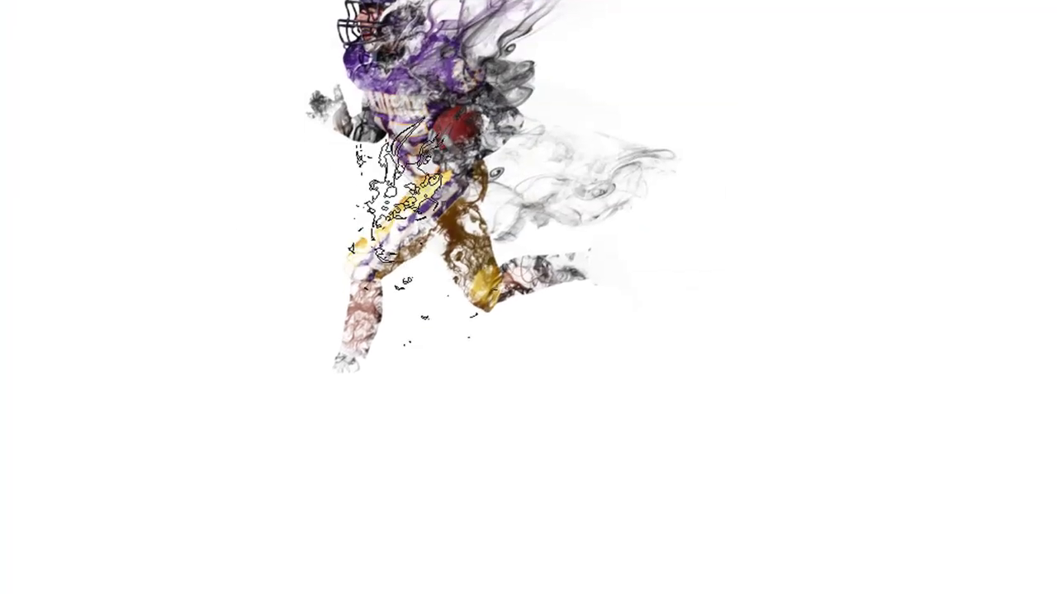
- Select the branching 2500 px smoke brush, flip it vertically and rotate its tip to 130°
right_click(438, 206)
scroll(628, 445, down, 1)
scroll(640, 446, up, 1)
mouse_move(659, 473)
mouse_down()
mouse_move(661, 400)
mouse_move(662, 412)
mouse_up()
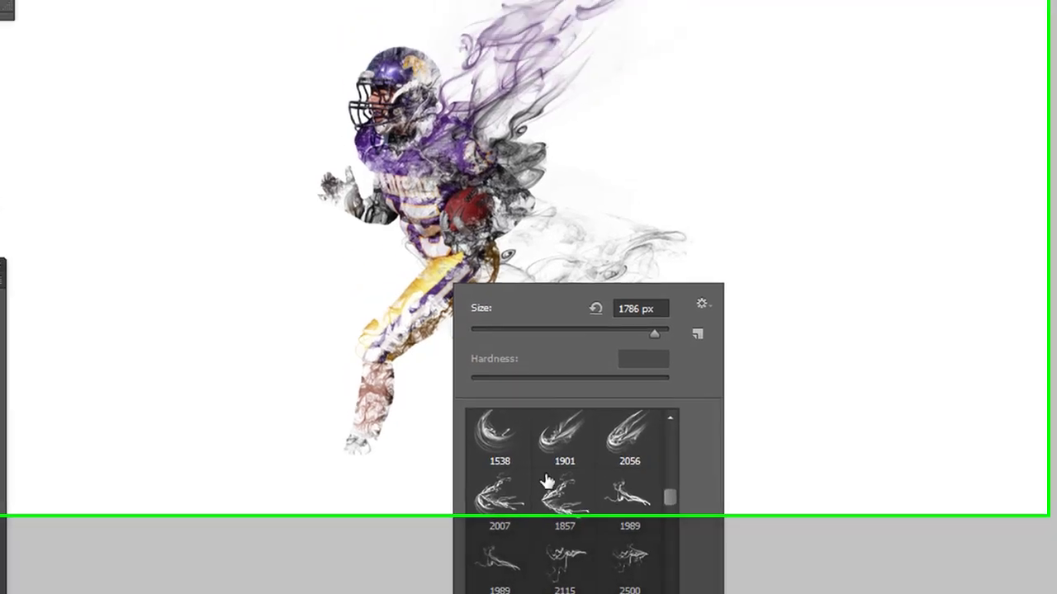
click(553, 549)
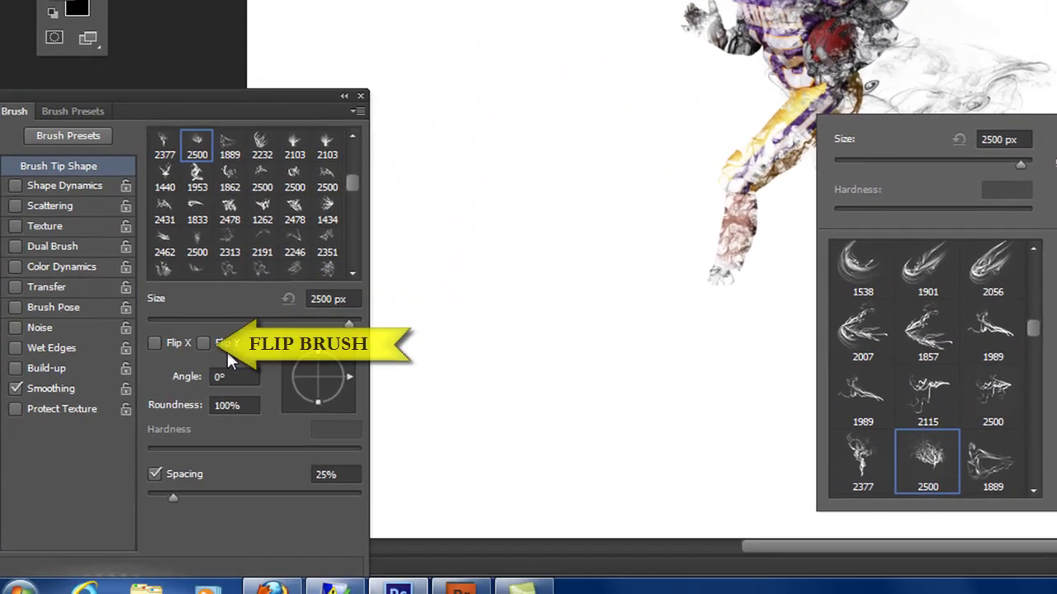
click(202, 343)
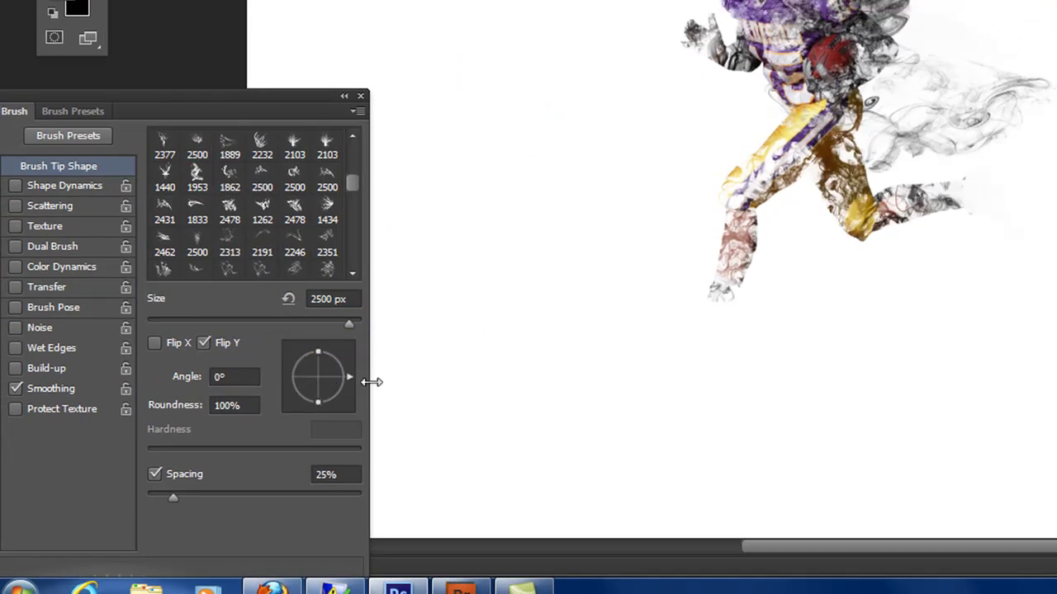
mouse_move(348, 375)
mouse_down()
mouse_move(316, 350)
mouse_move(292, 359)
mouse_up()
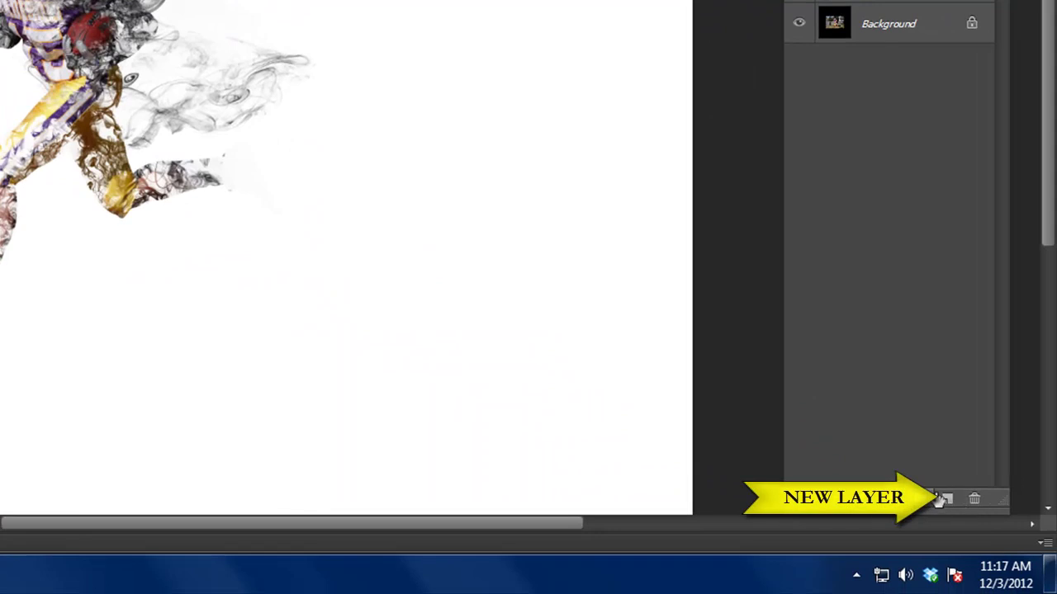
- Stamp dark purple smoke at 2429 px above and behind the helmet on a new layer, and move it down closer to the player
click(947, 500)
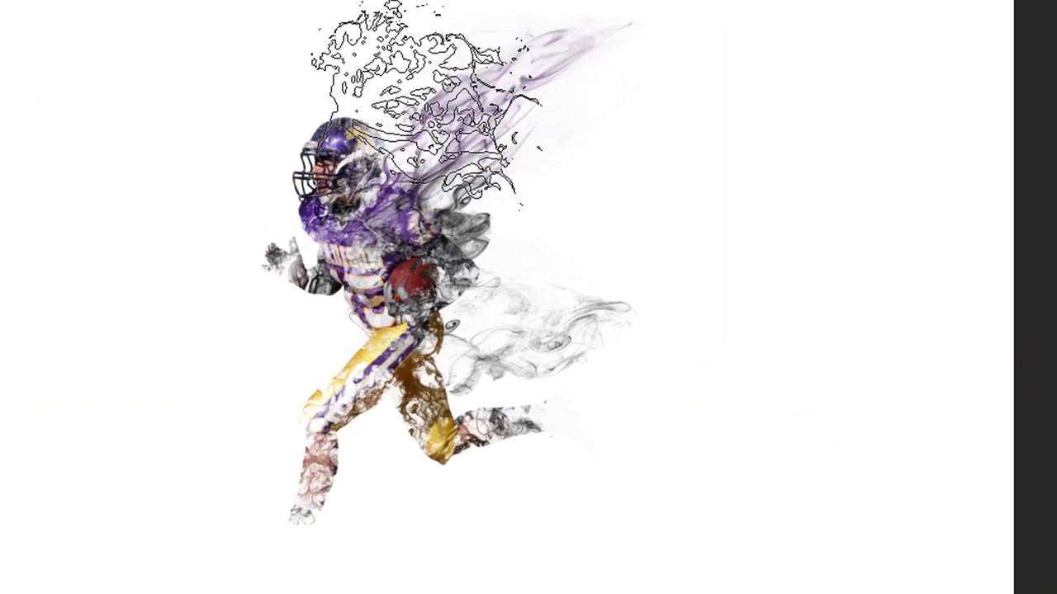
click(431, 111)
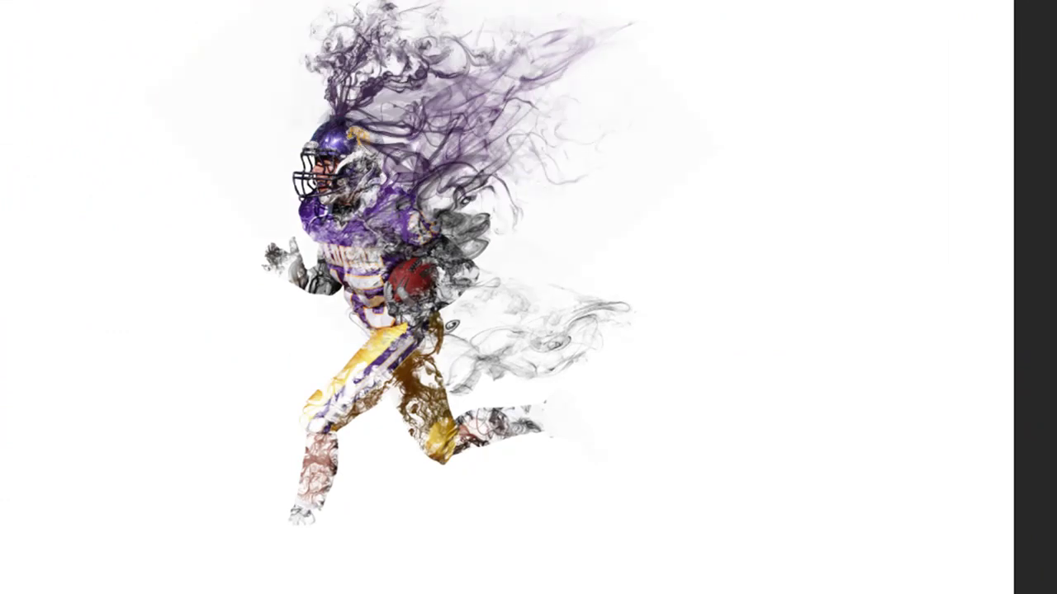
key(b)
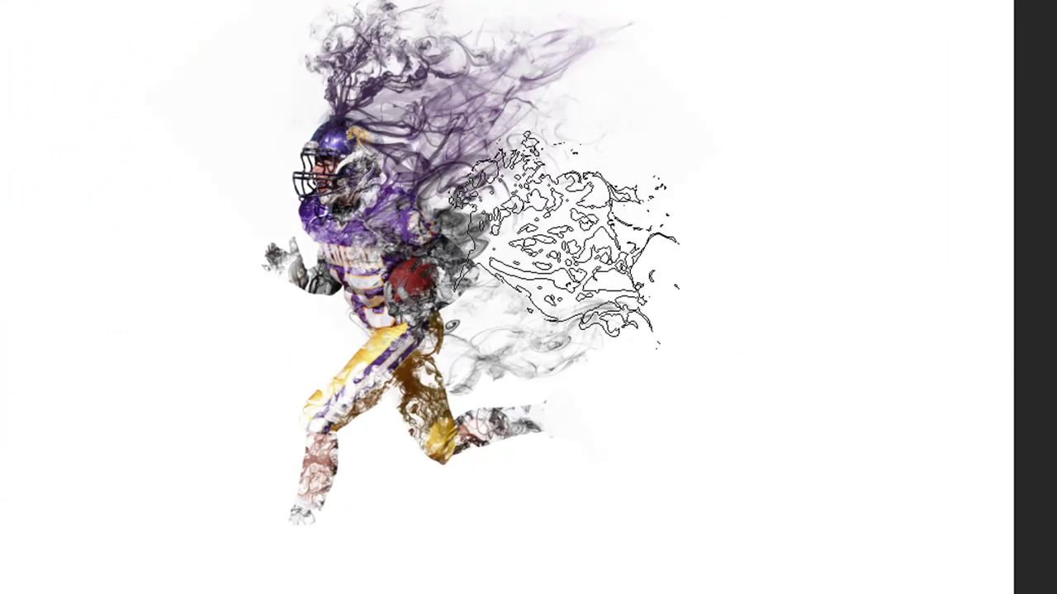
scroll(439, 340, down, 1)
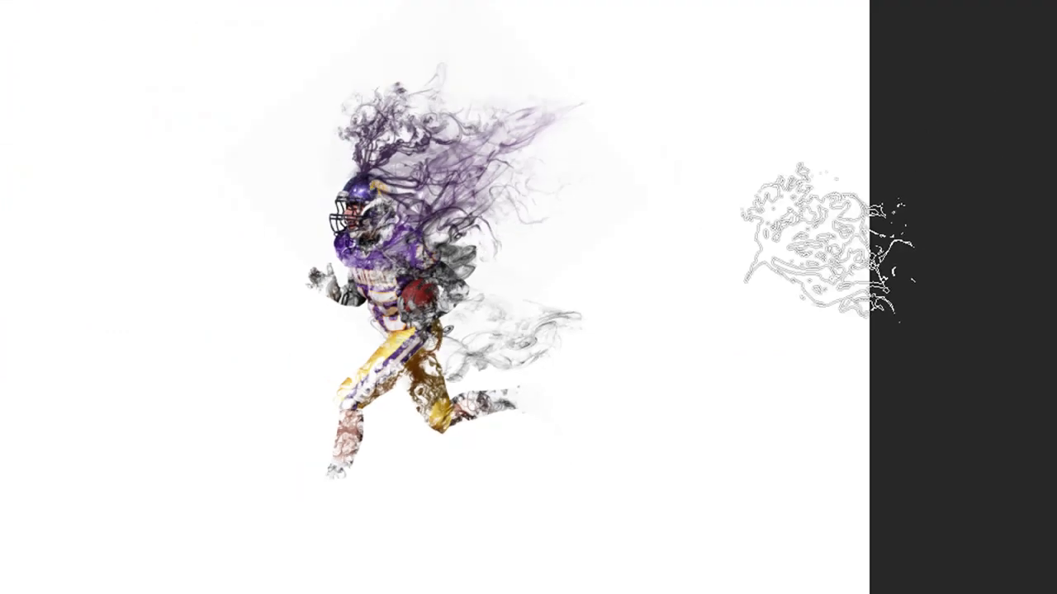
key(v)
drag(392, 171, 402, 218)
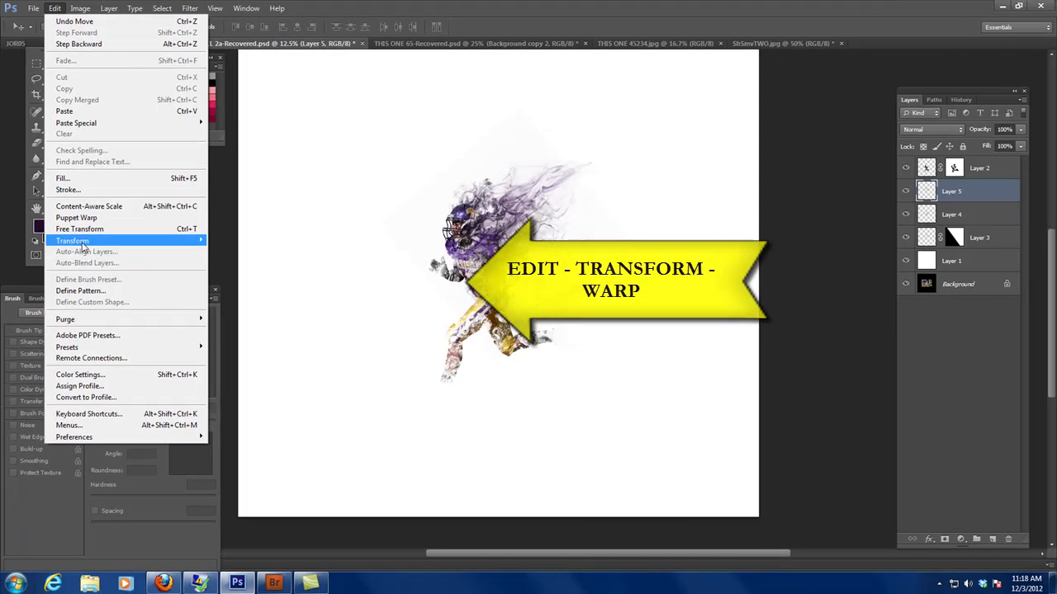
- Warp the smoke on Layer 5, stretching its trailing side far out behind the player and bulging its lower edge downward
mouse_move(24, 236)
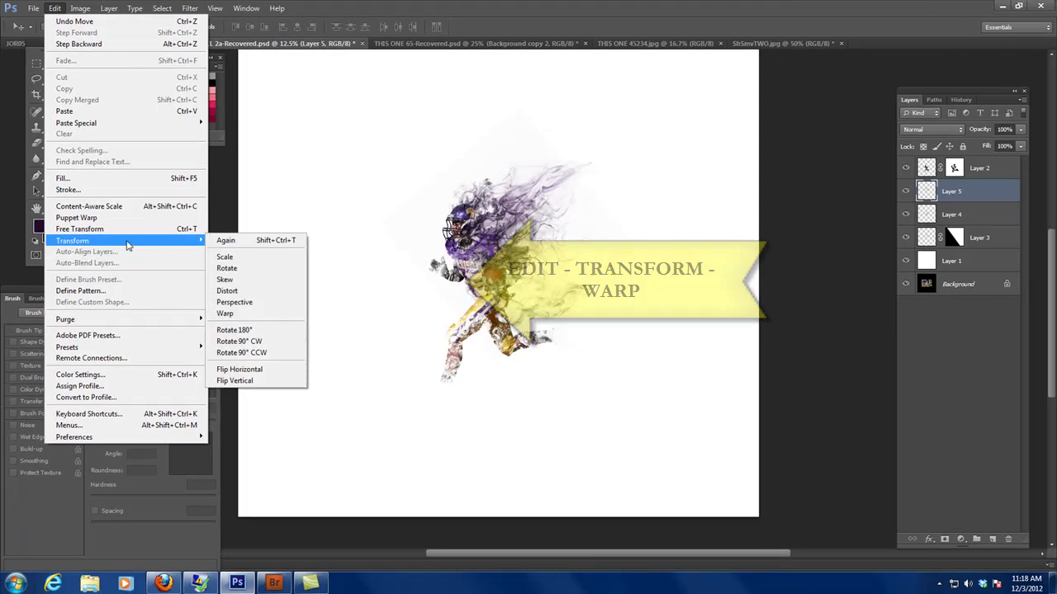
click(264, 313)
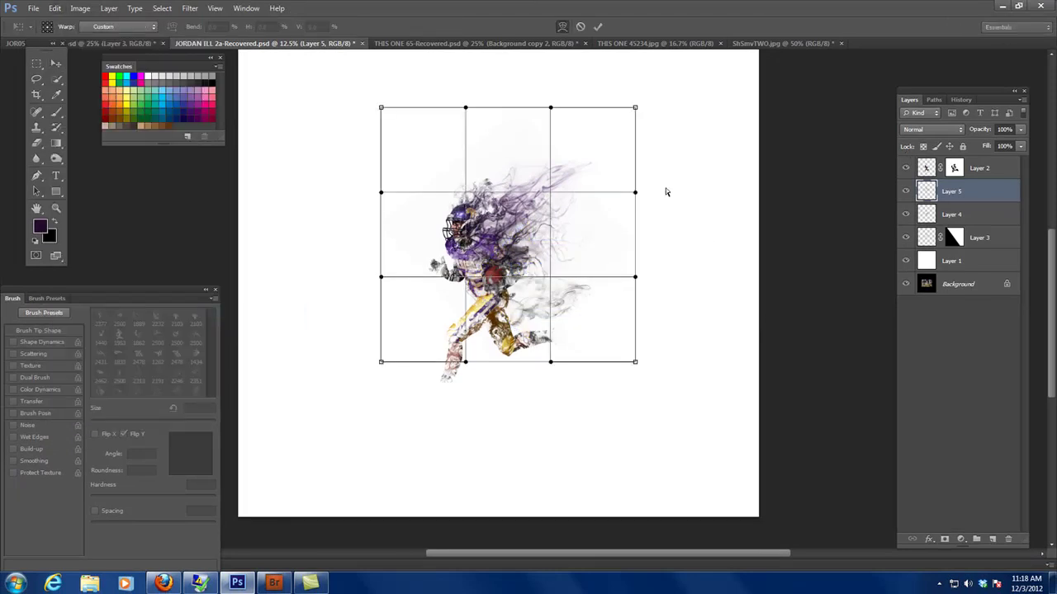
drag(634, 194, 988, 89)
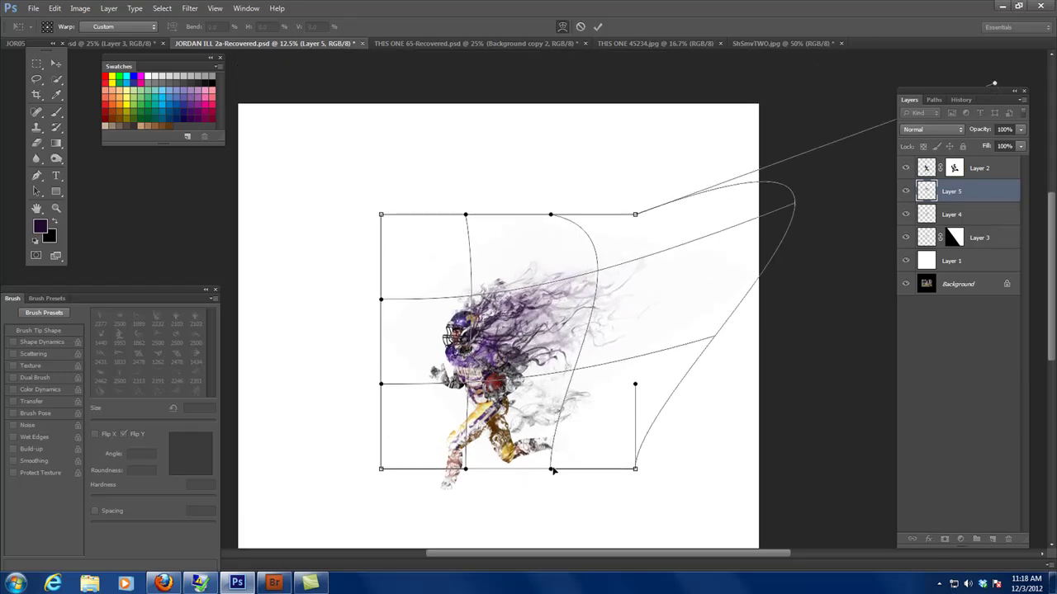
drag(551, 473, 696, 455)
key(ctrl+minus)
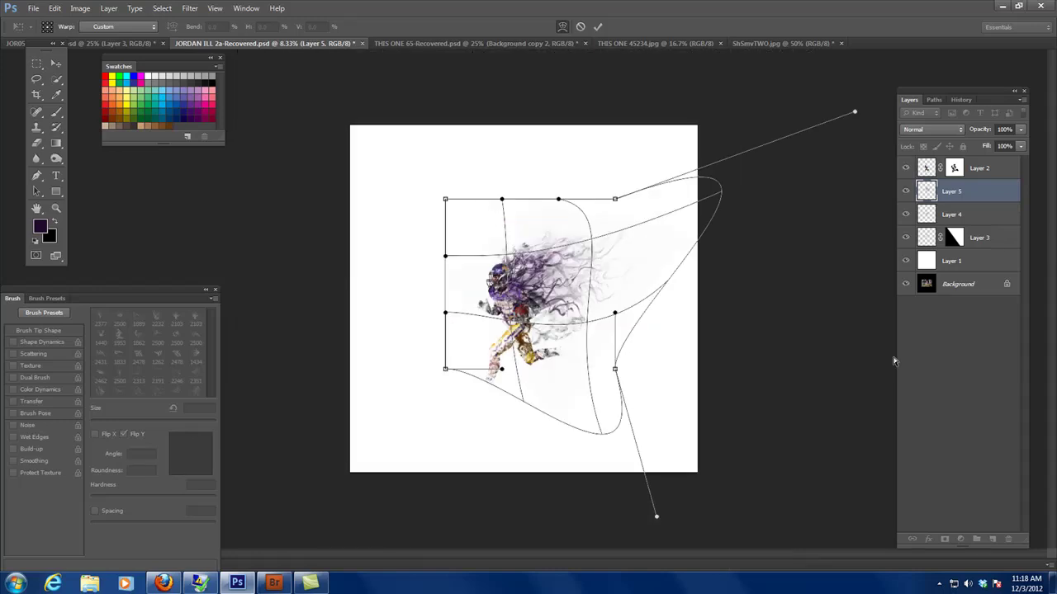
key(Return)
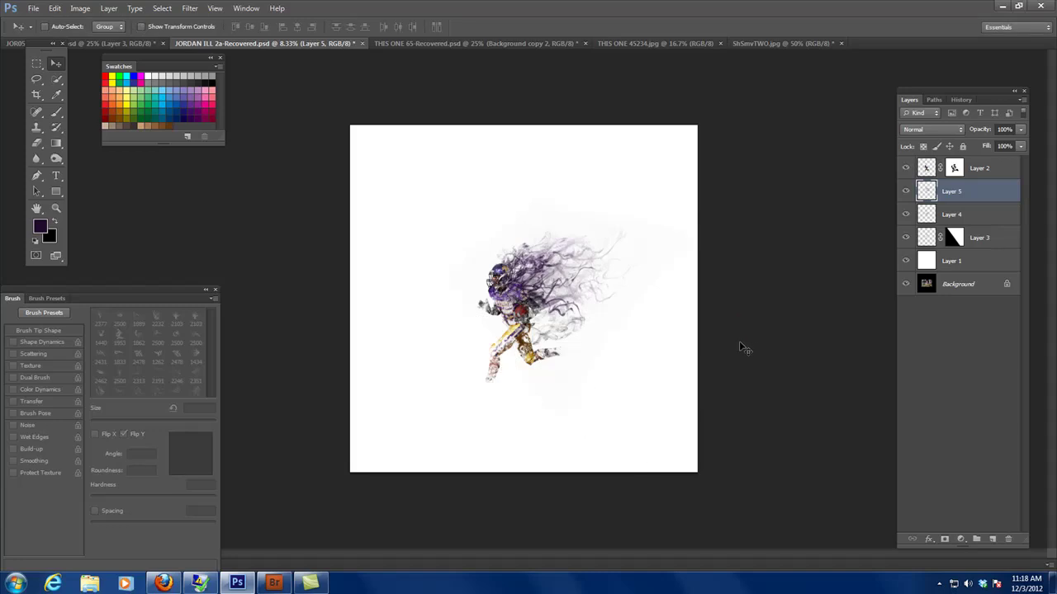
- Move the warped smoke on Layer 5 slightly upward behind the helmet, and compare both positions by undoing and redoing the move
drag(531, 274, 525, 275)
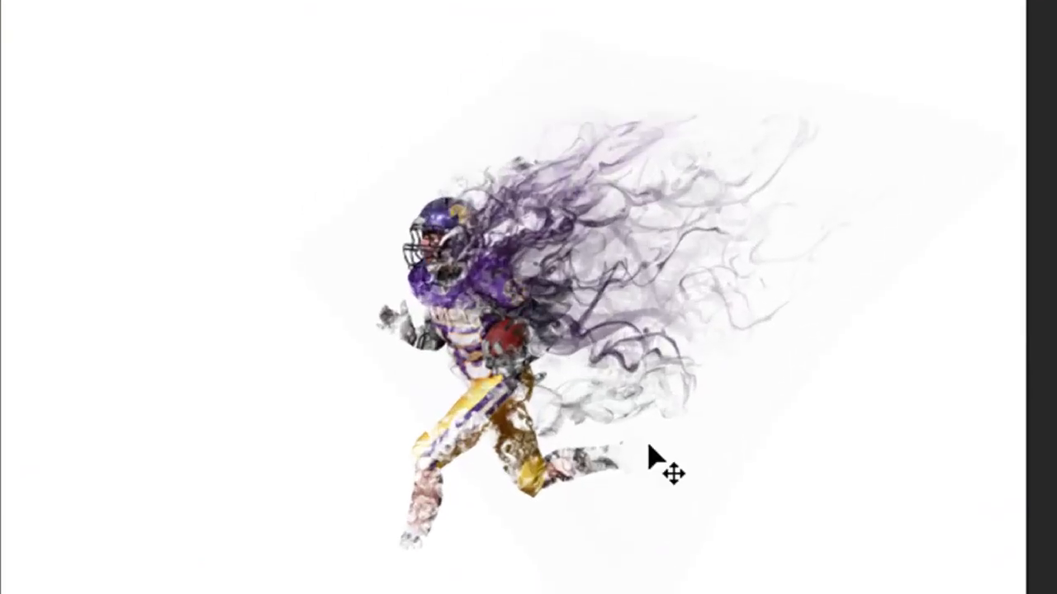
drag(542, 248, 536, 212)
key(ctrl+z)
key(ctrl+z)
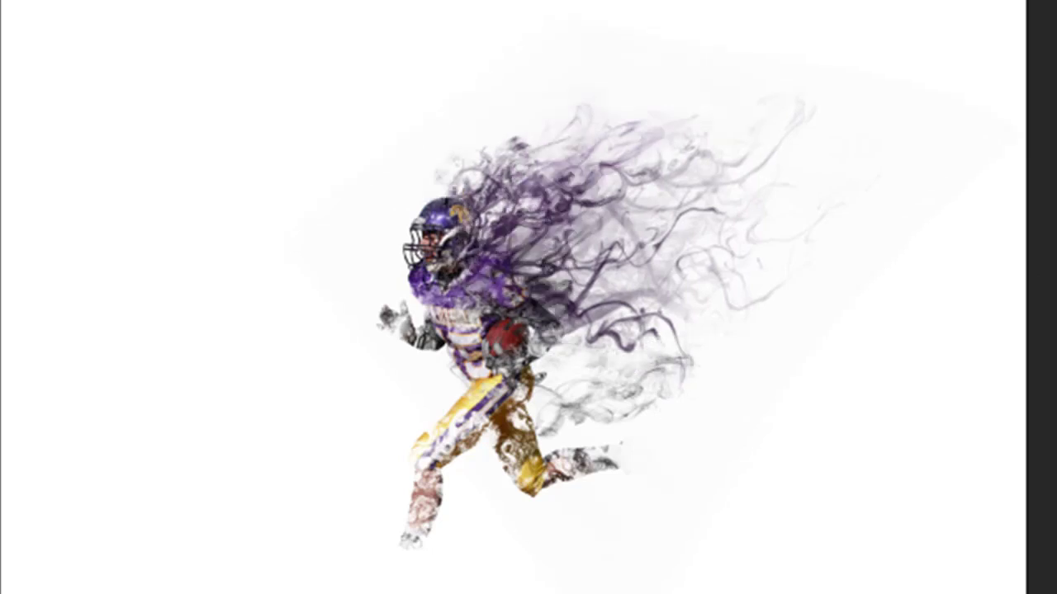
key(ctrl+z)
key(ctrl+z)
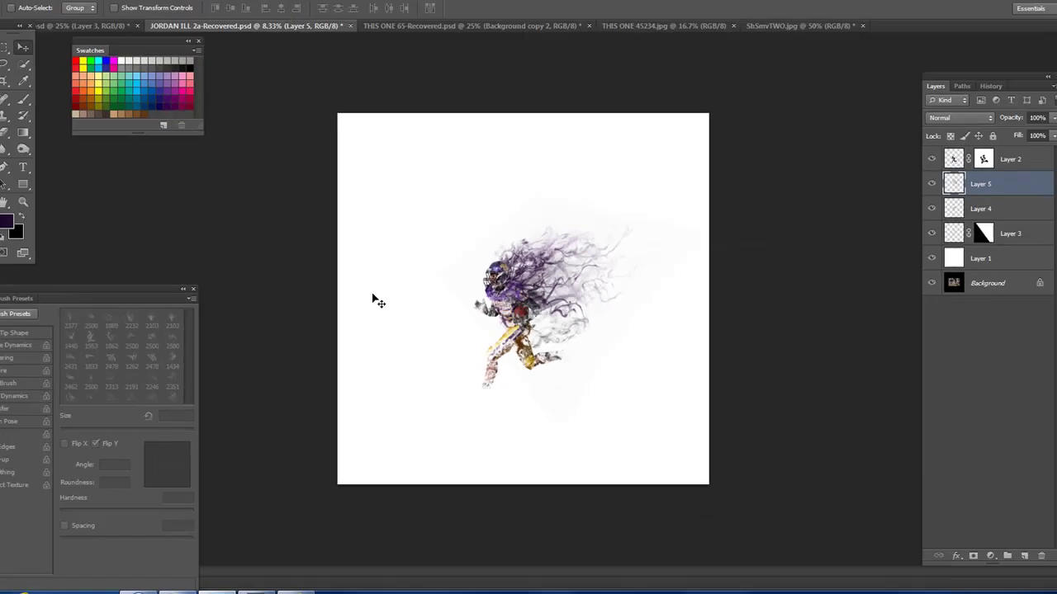
- Select the 1731 px smoke brush and rotate its tip to -99°
scroll(546, 367, up, 1)
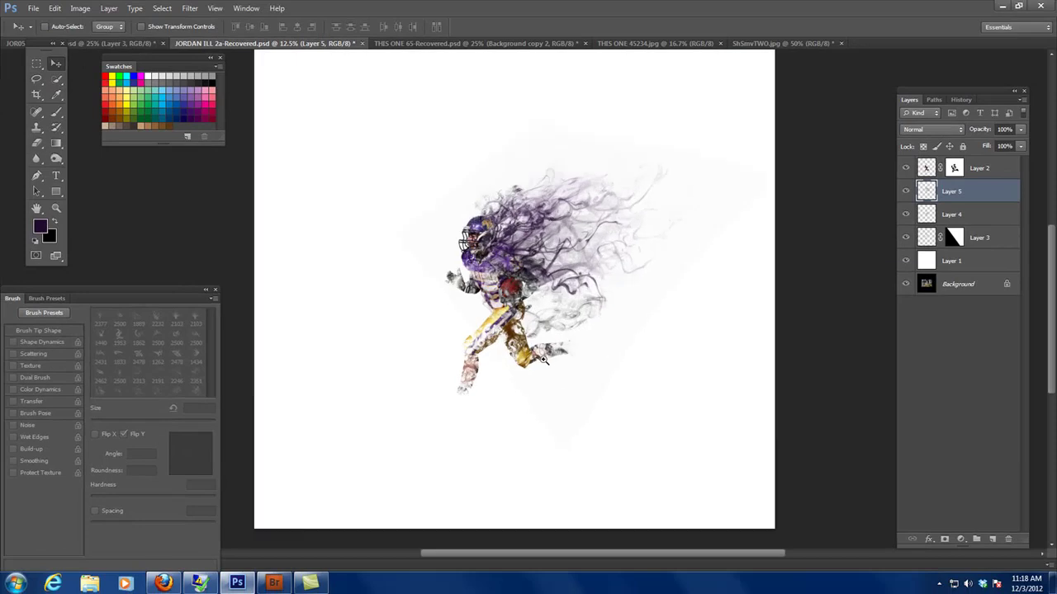
scroll(544, 360, up, 1)
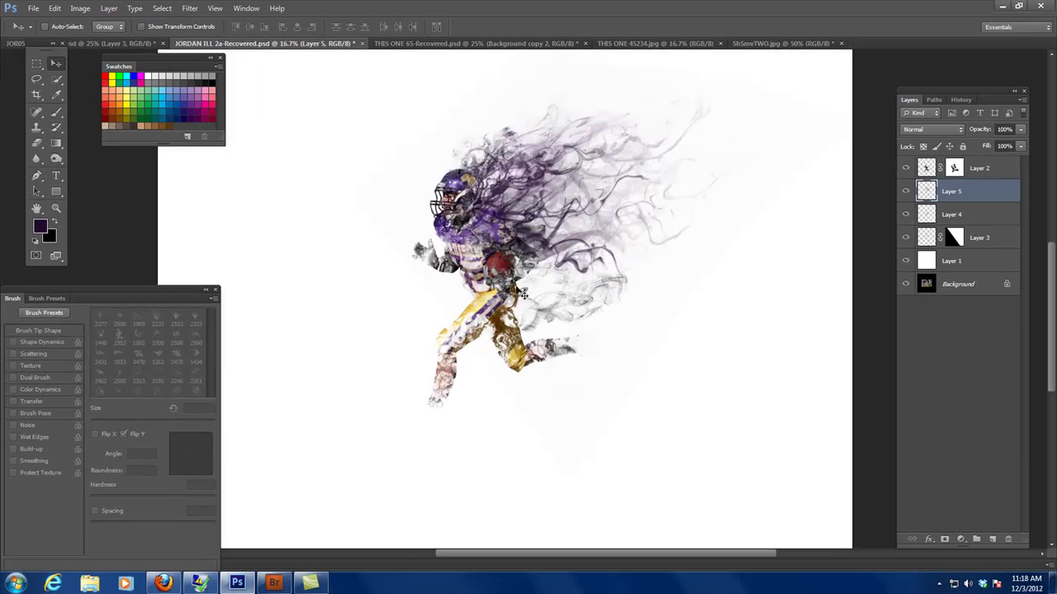
key(b)
right_click(543, 332)
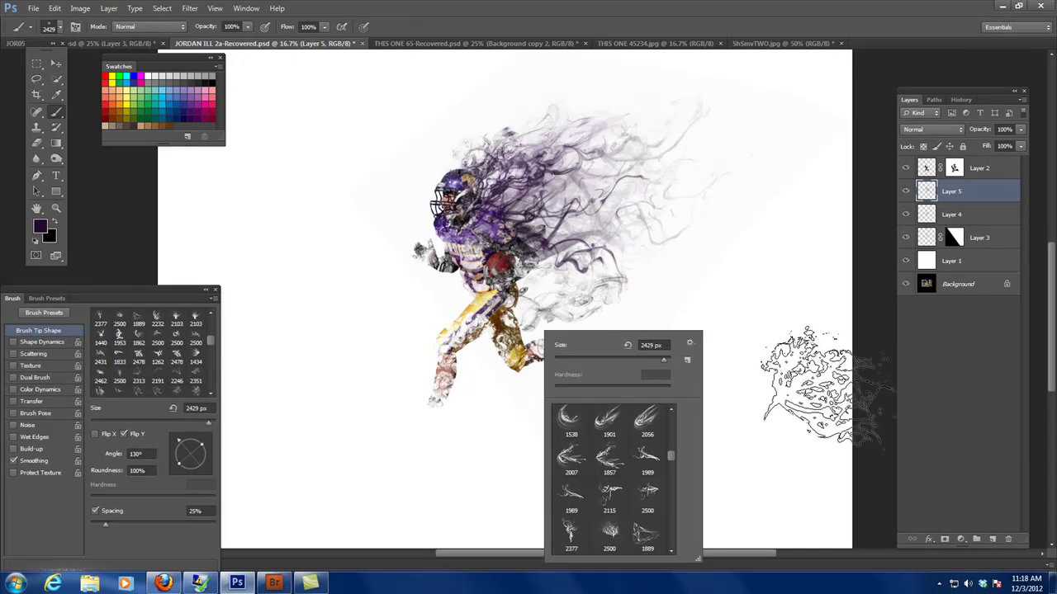
scroll(659, 490, down, 5)
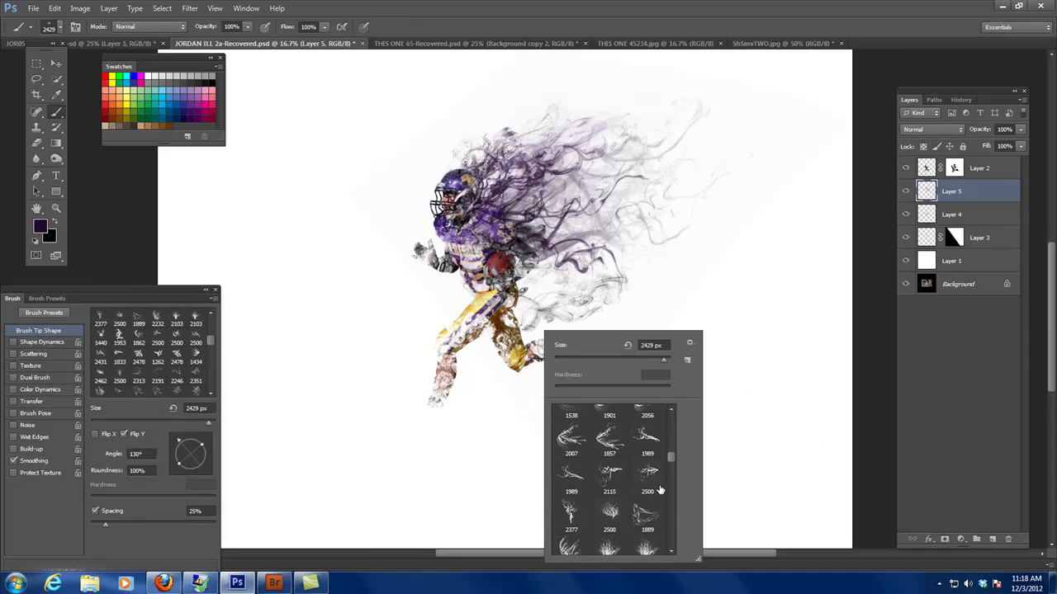
scroll(659, 490, down, 6)
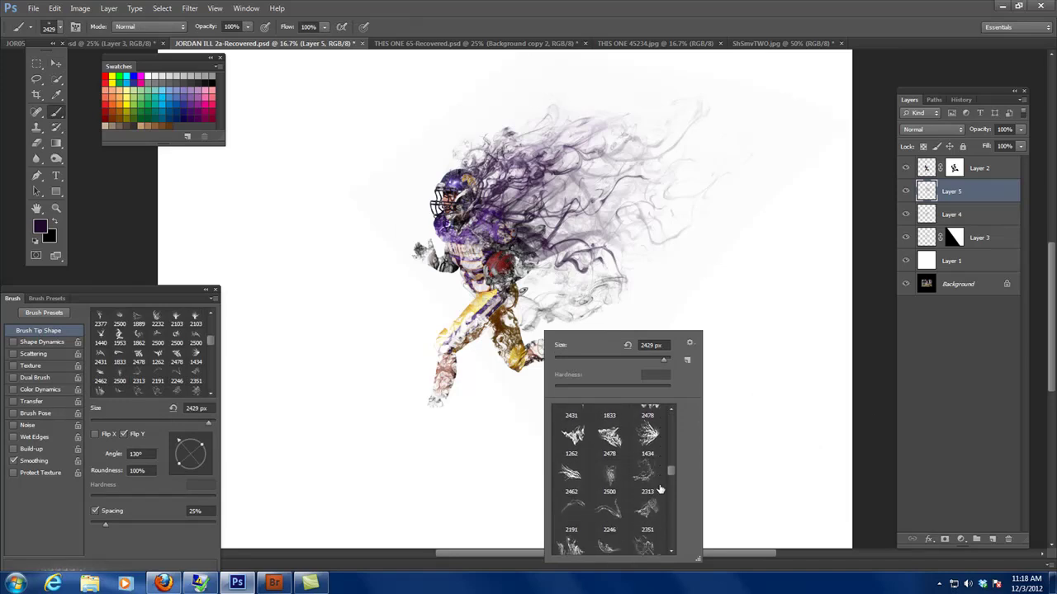
scroll(659, 490, down, 3)
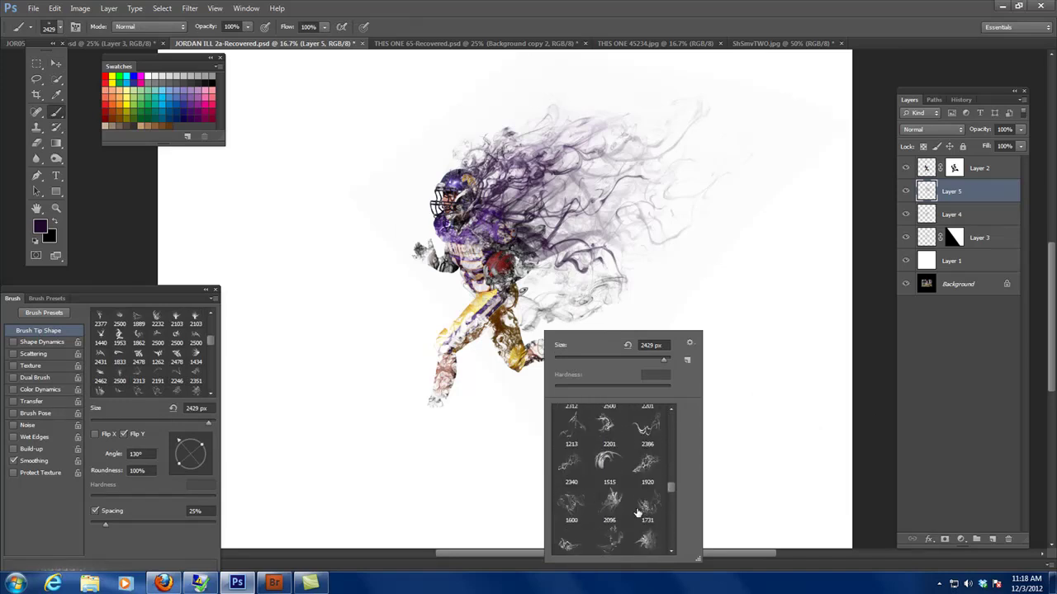
click(647, 502)
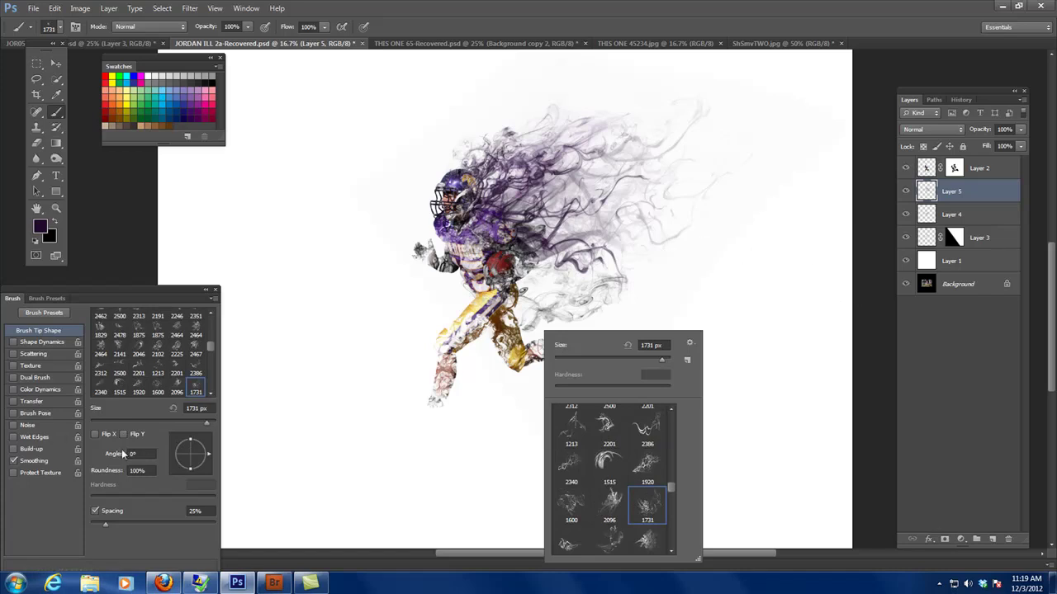
drag(211, 464, 188, 484)
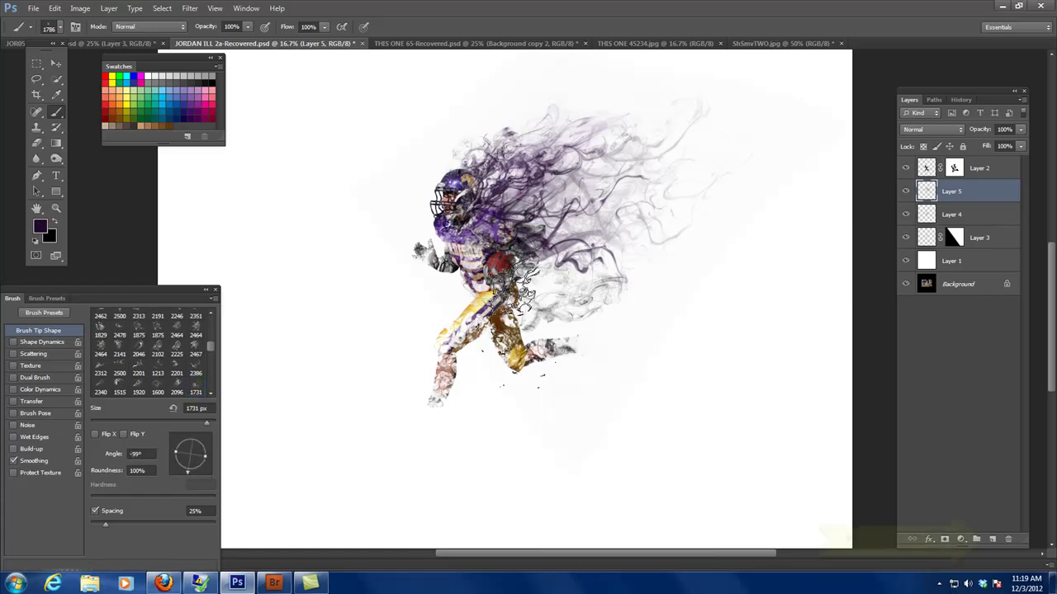
- Stamp bright yellow smoke at 1786 px on a new layer, just behind the player's hip and raised leg
click(992, 541)
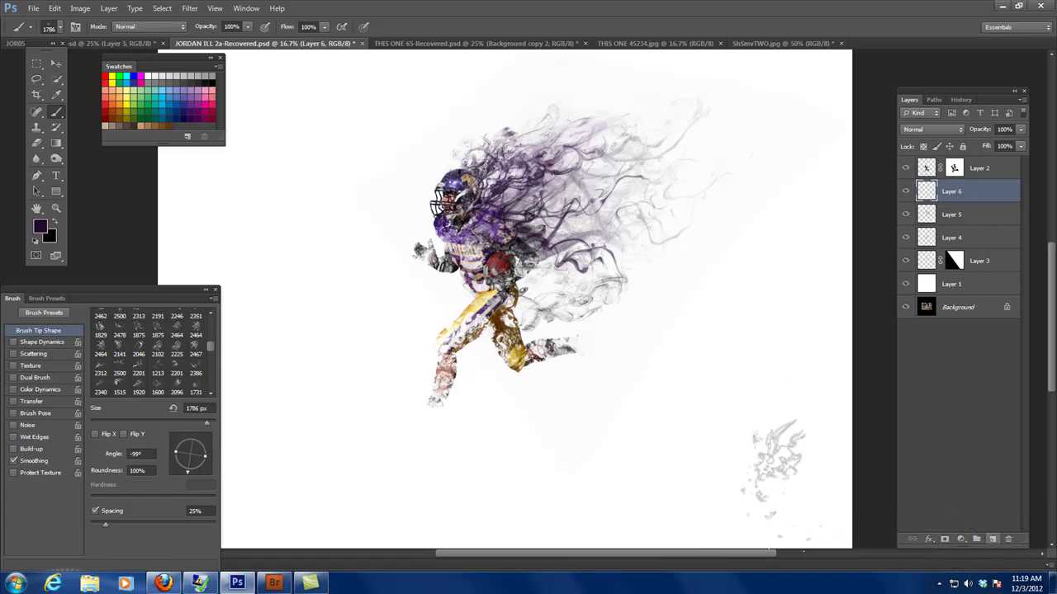
click(112, 76)
drag(558, 279, 539, 283)
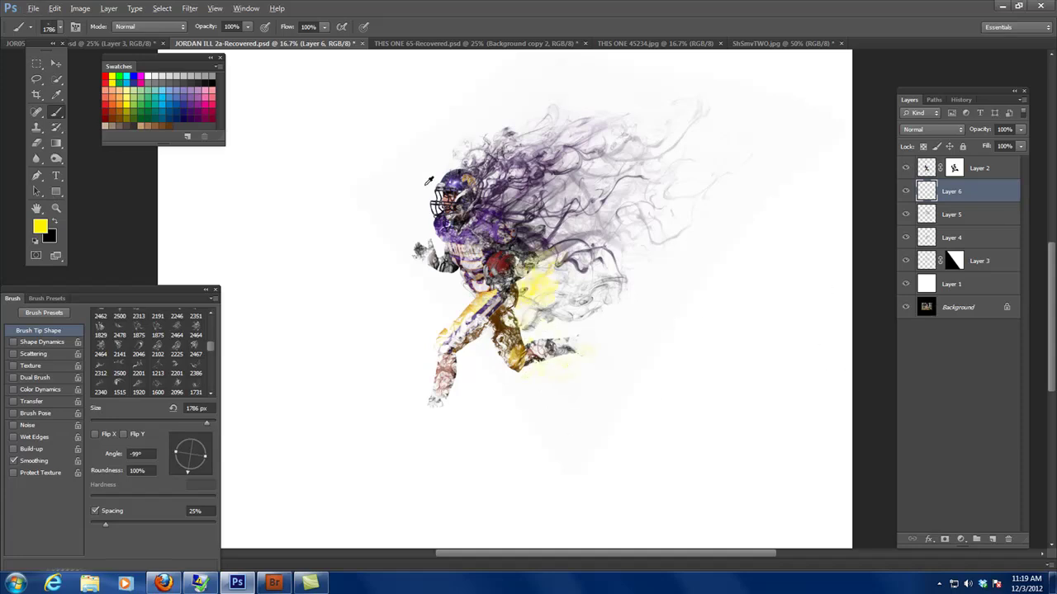
- Set the foreground color to dark orange-brown 7b2e00 and stamp it over the yellow smoke on another new layer
click(39, 224)
drag(547, 299, 545, 293)
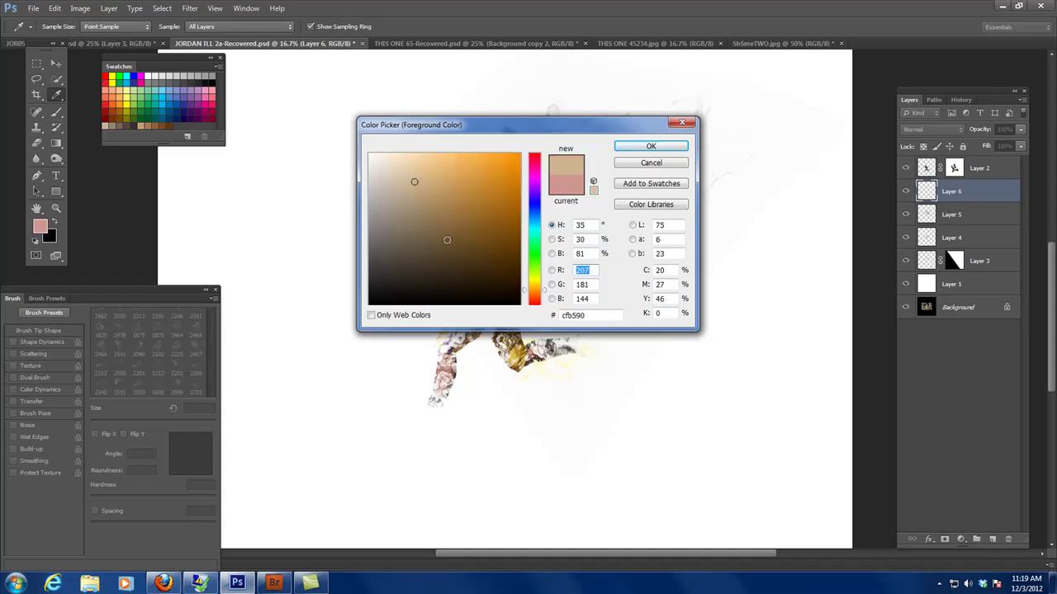
click(117, 115)
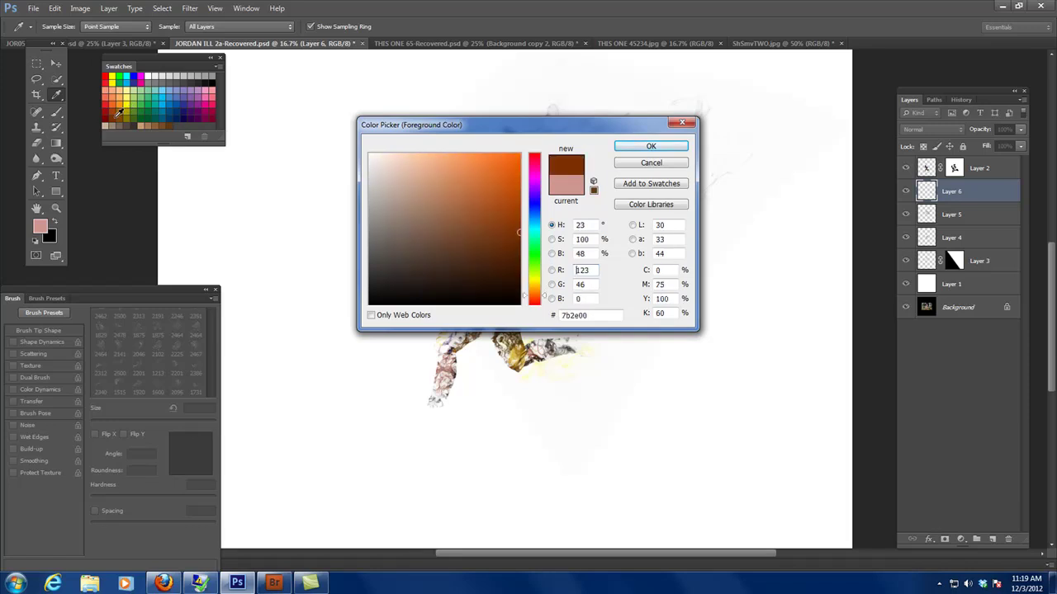
click(651, 146)
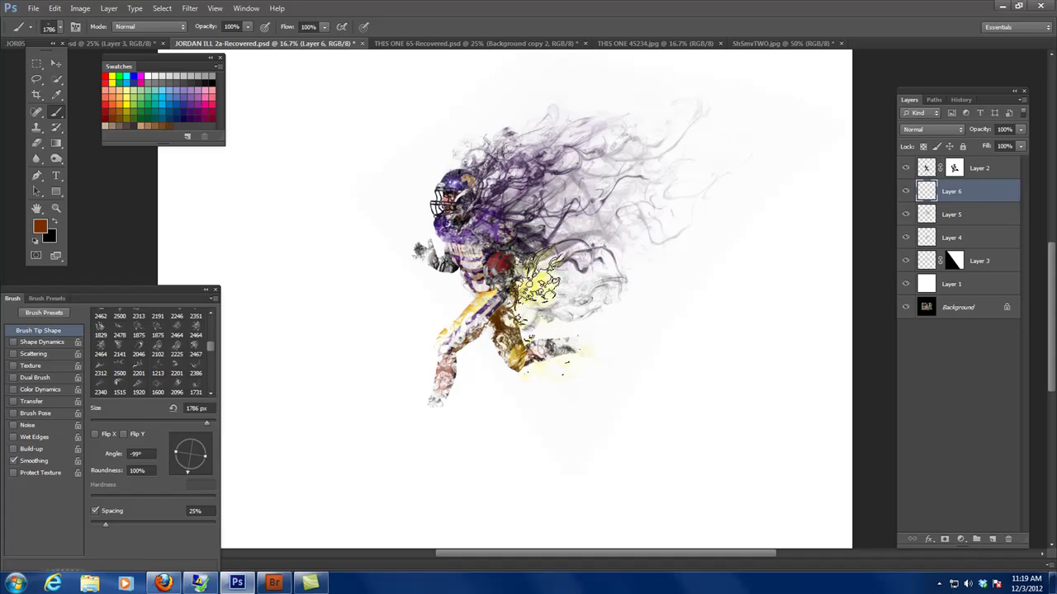
click(993, 539)
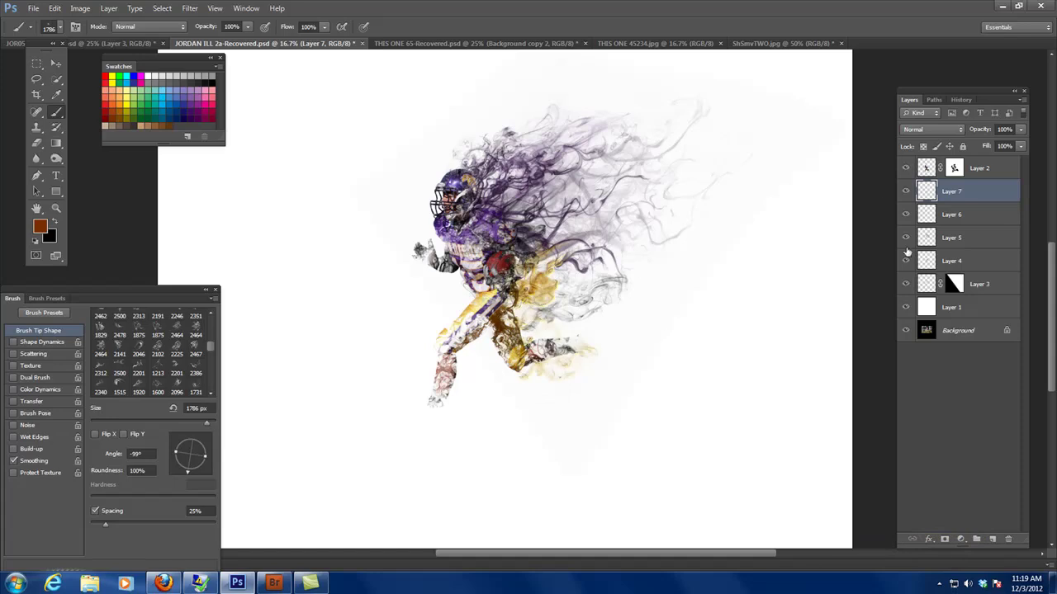
- Warp the brown smoke on Layer 7, stretching its trailing side up and out behind the player, and reduce the brush to 1700 px
click(55, 8)
mouse_move(98, 244)
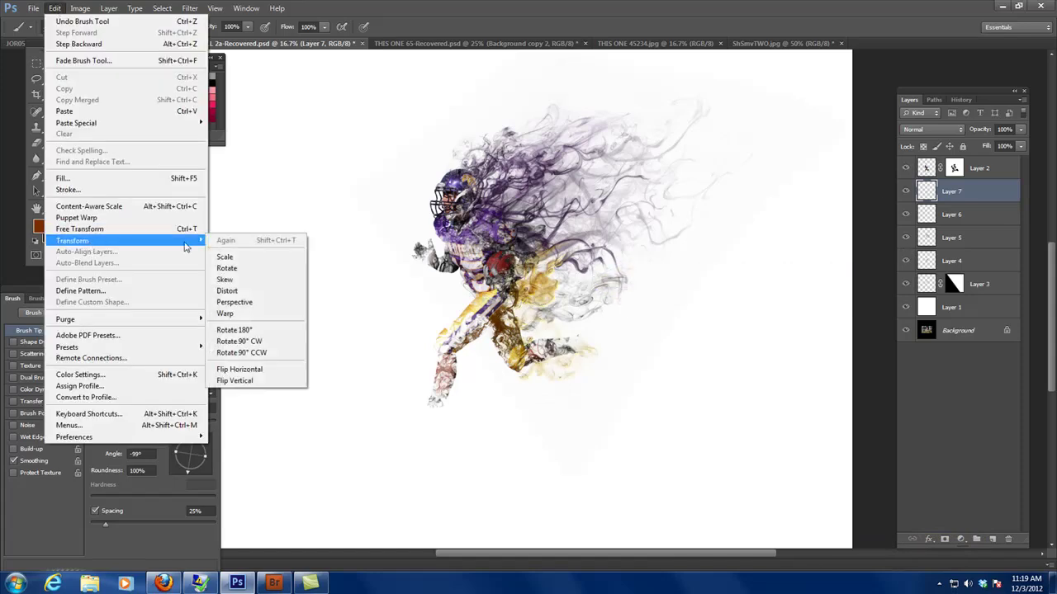
click(273, 316)
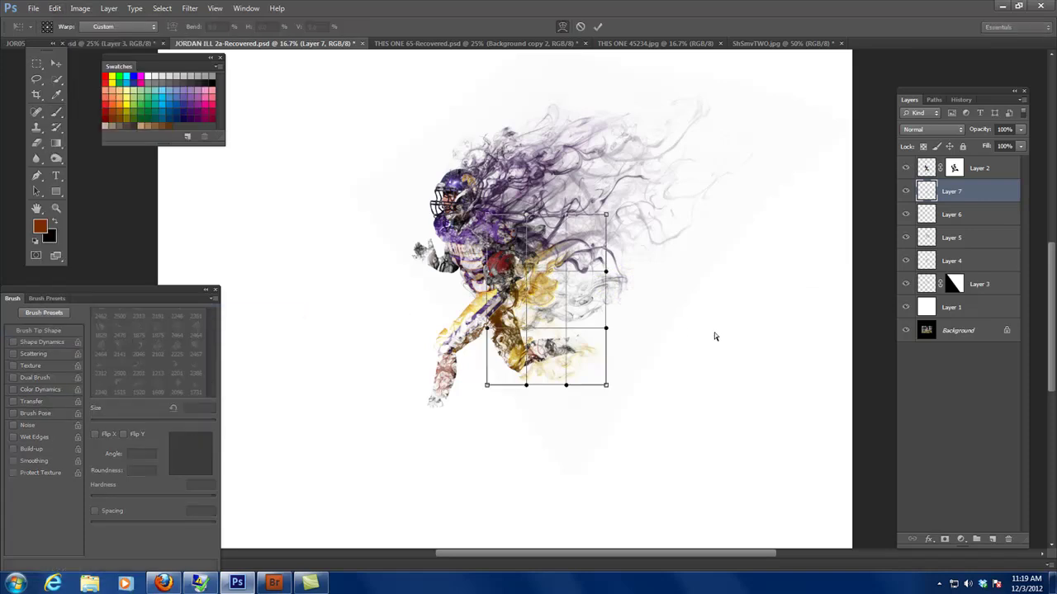
drag(606, 386, 728, 242)
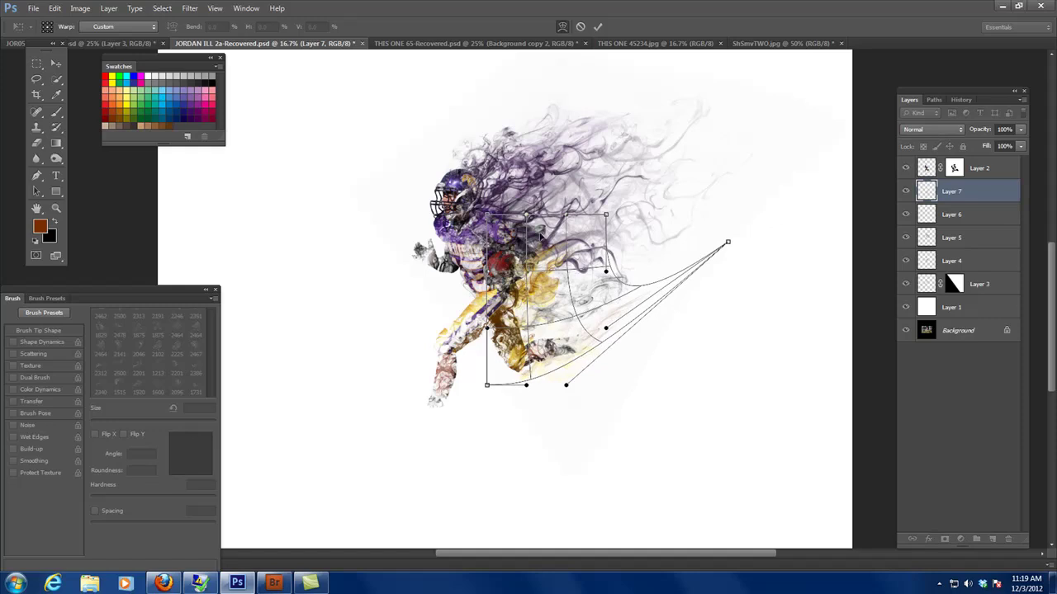
drag(566, 216, 769, 60)
key(Return)
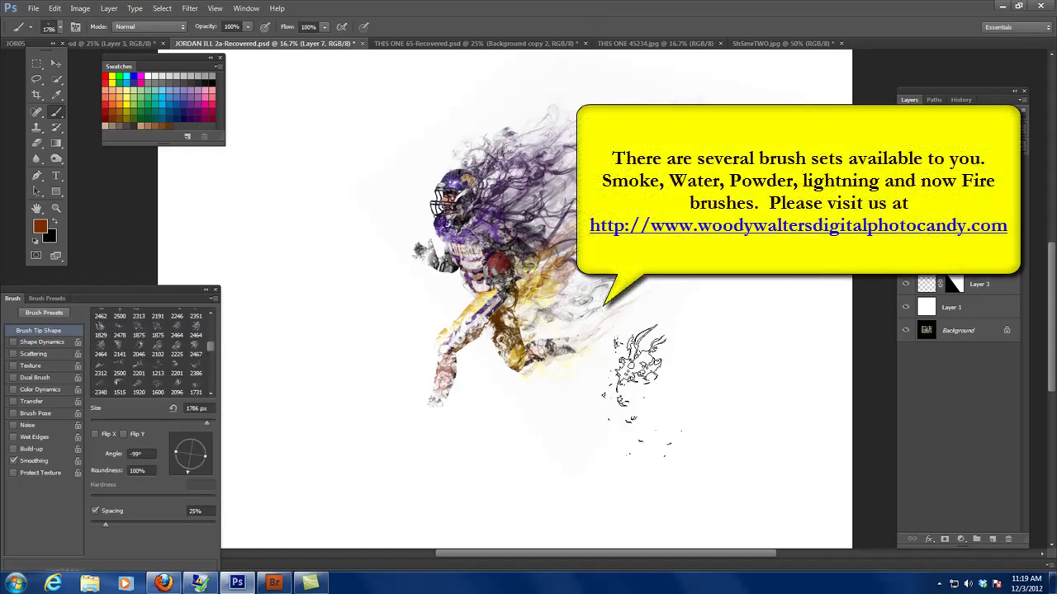
key(bracketleft)
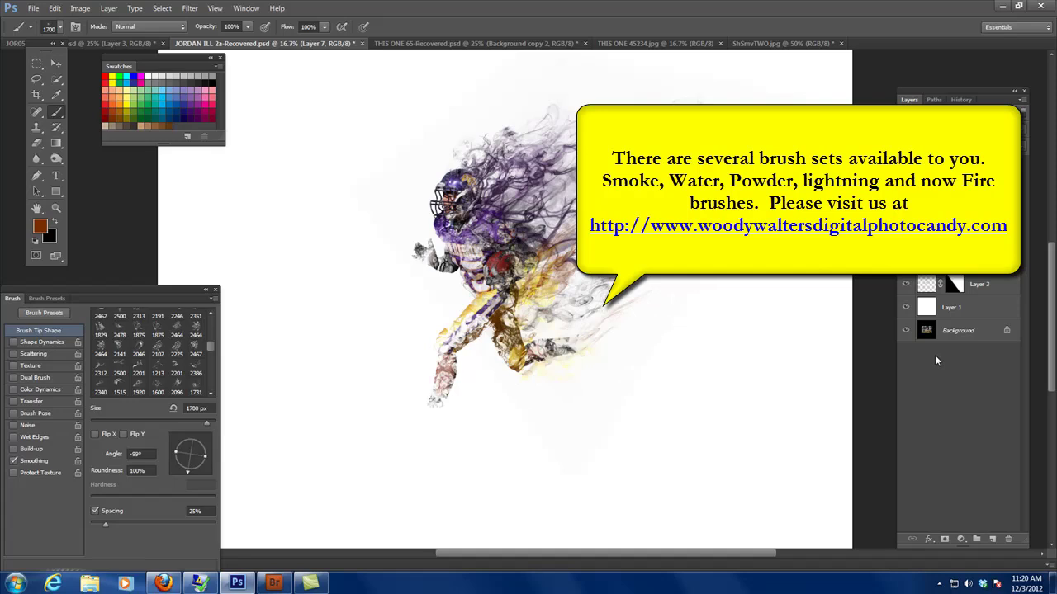
- Save the layered document as a new PSD in DEMO IMAGES, replacing "Recovered" in its file name with "shootsmarter"
key(ctrl+shift+s)
click(564, 324)
double_click(561, 325)
text(shootsmarter)
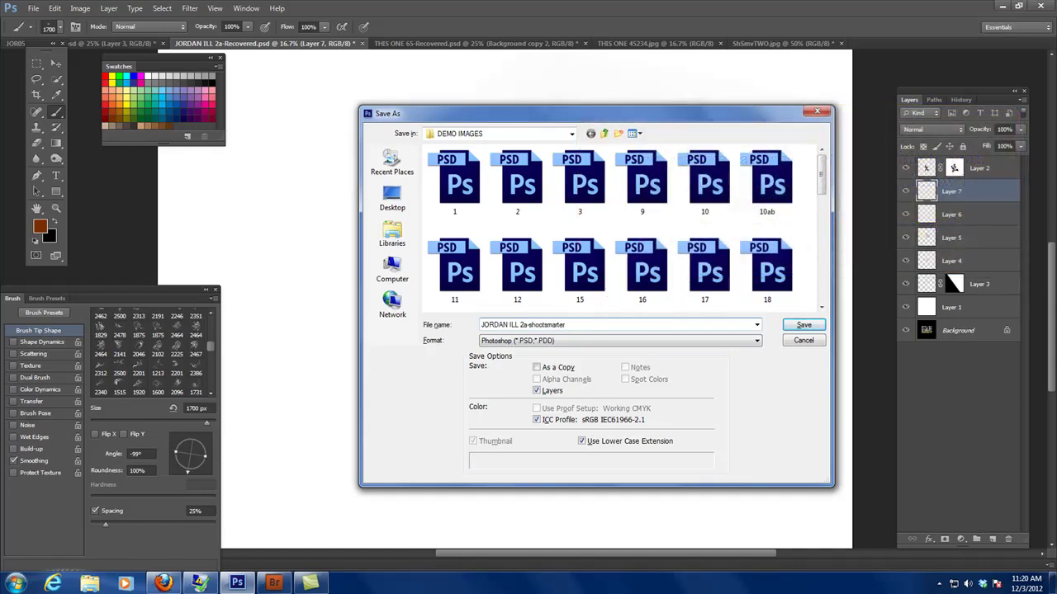
click(801, 325)
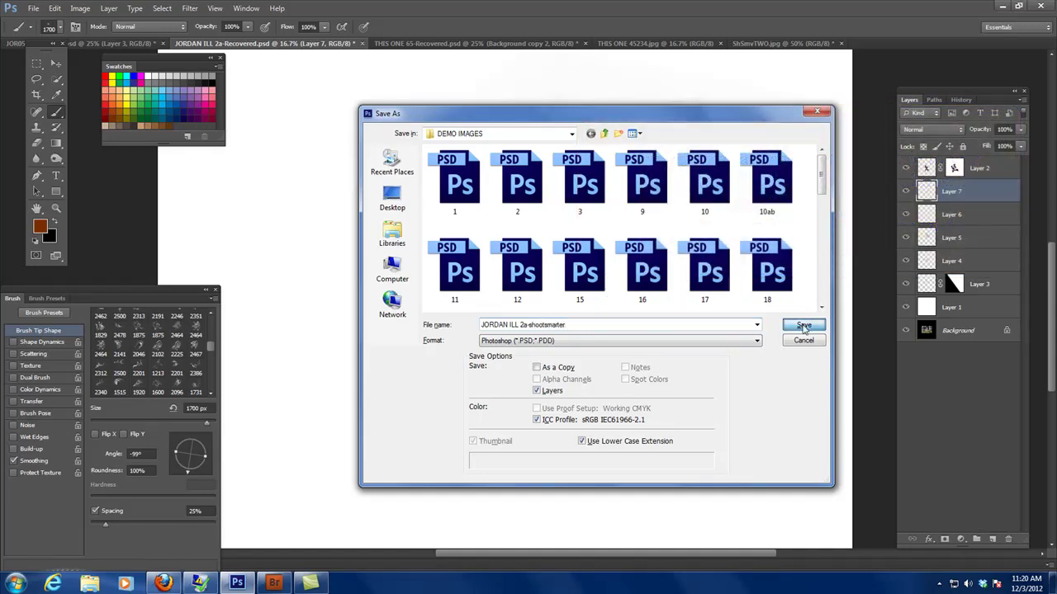
click(660, 180)
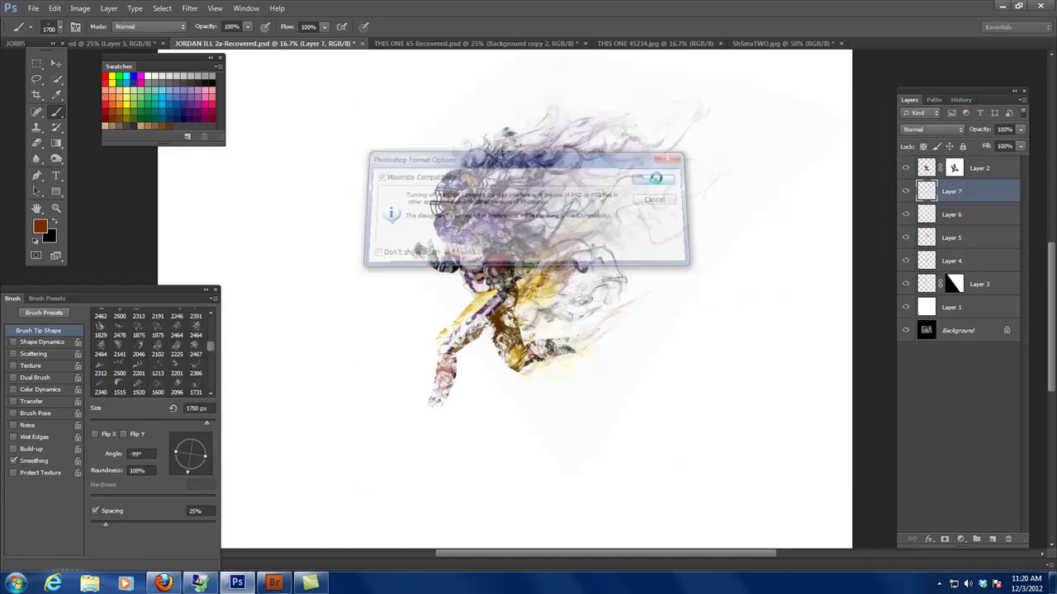
- View the original full composite through the opening history snapshot, and return to the latest Warp state
click(961, 99)
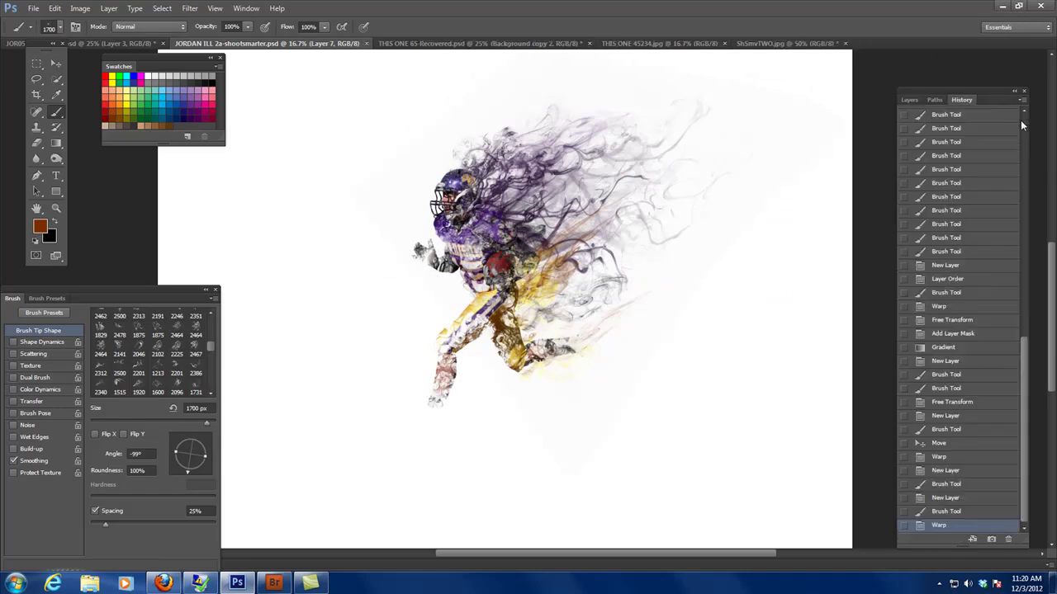
scroll(1022, 123, up, 10)
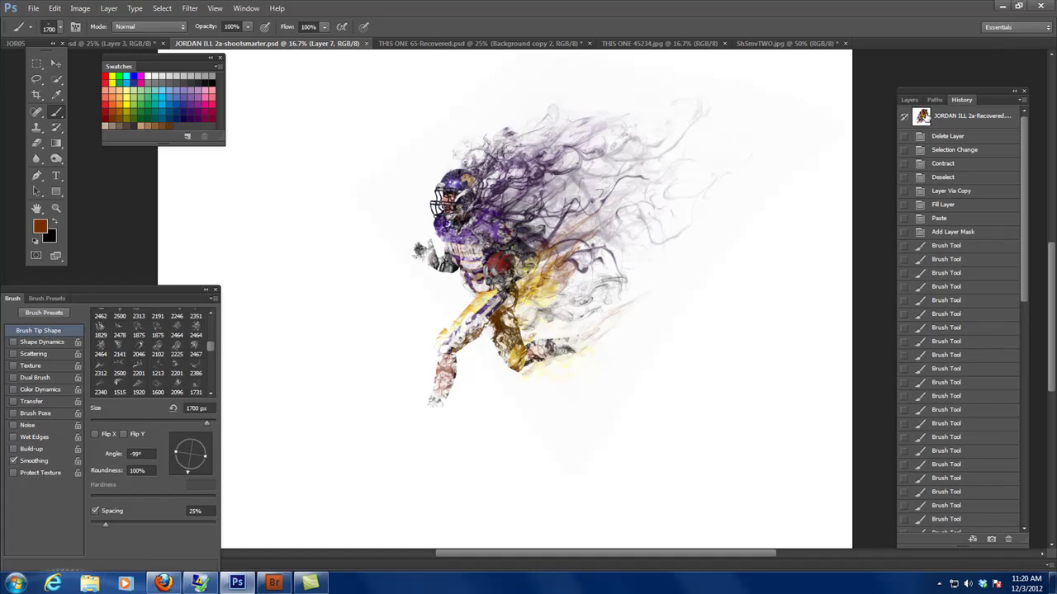
click(962, 117)
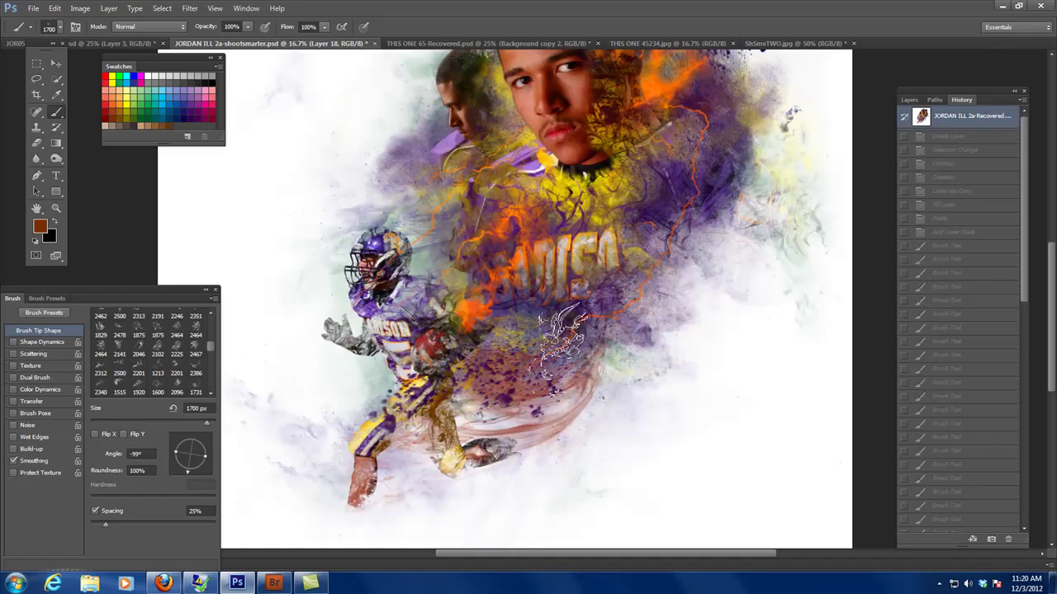
scroll(561, 339, down, 2)
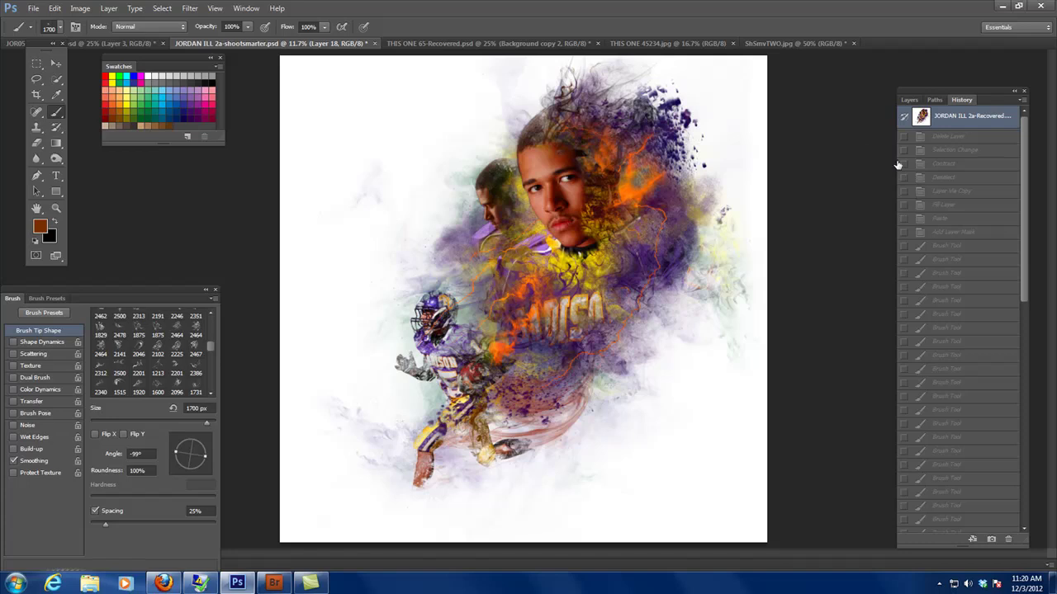
drag(1028, 292, 1018, 535)
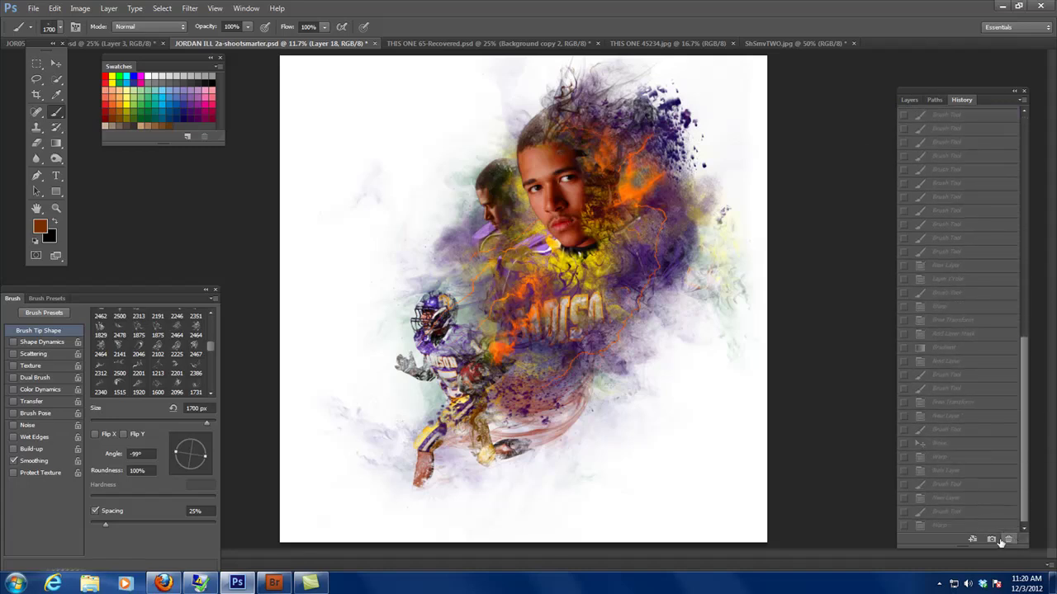
click(941, 527)
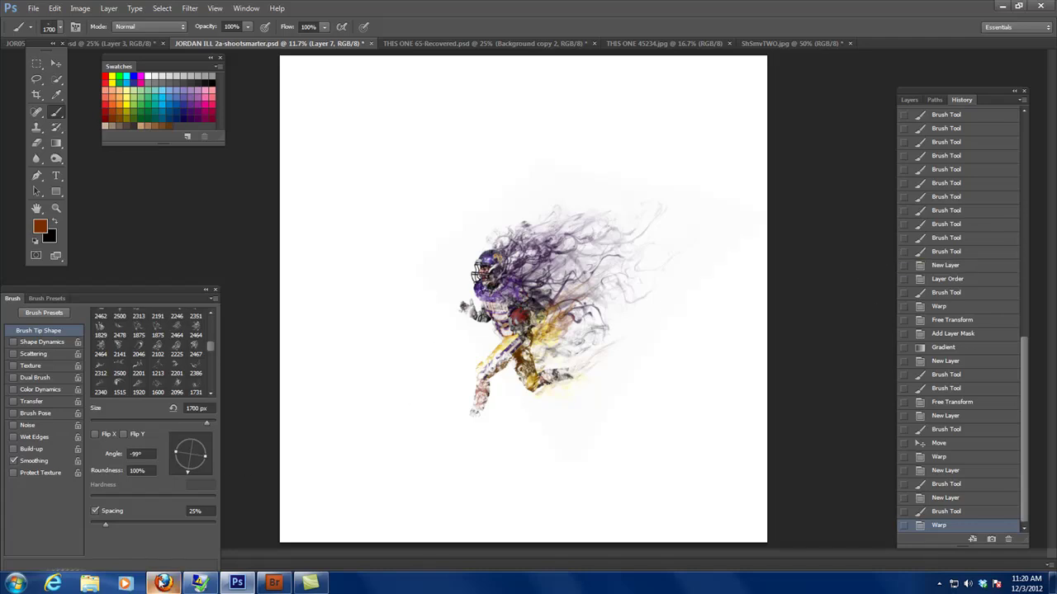
- Switch to Firefox to view the Digital Photo Candy store's home page
click(163, 583)
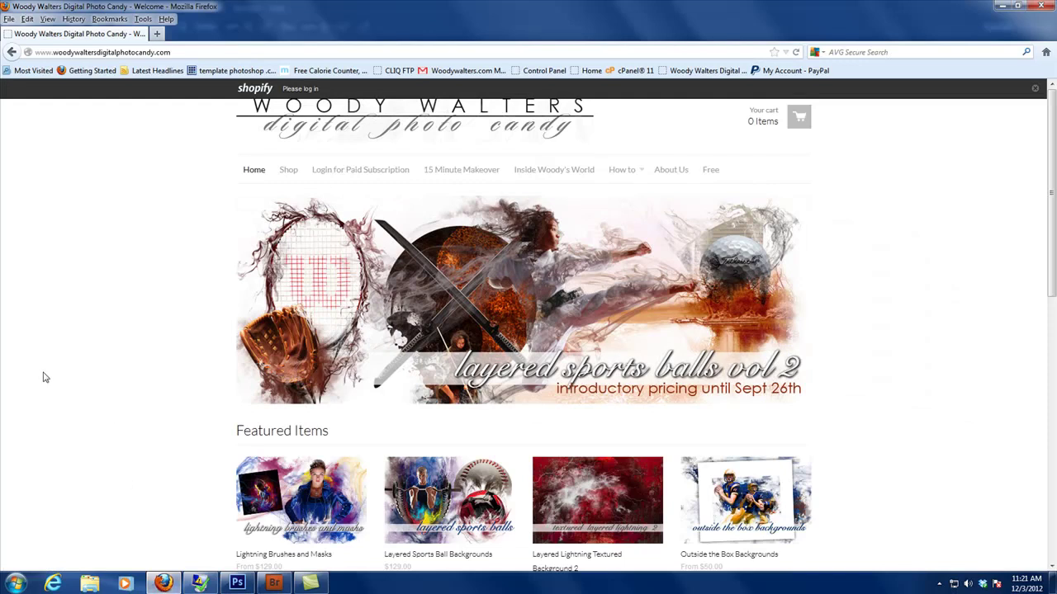